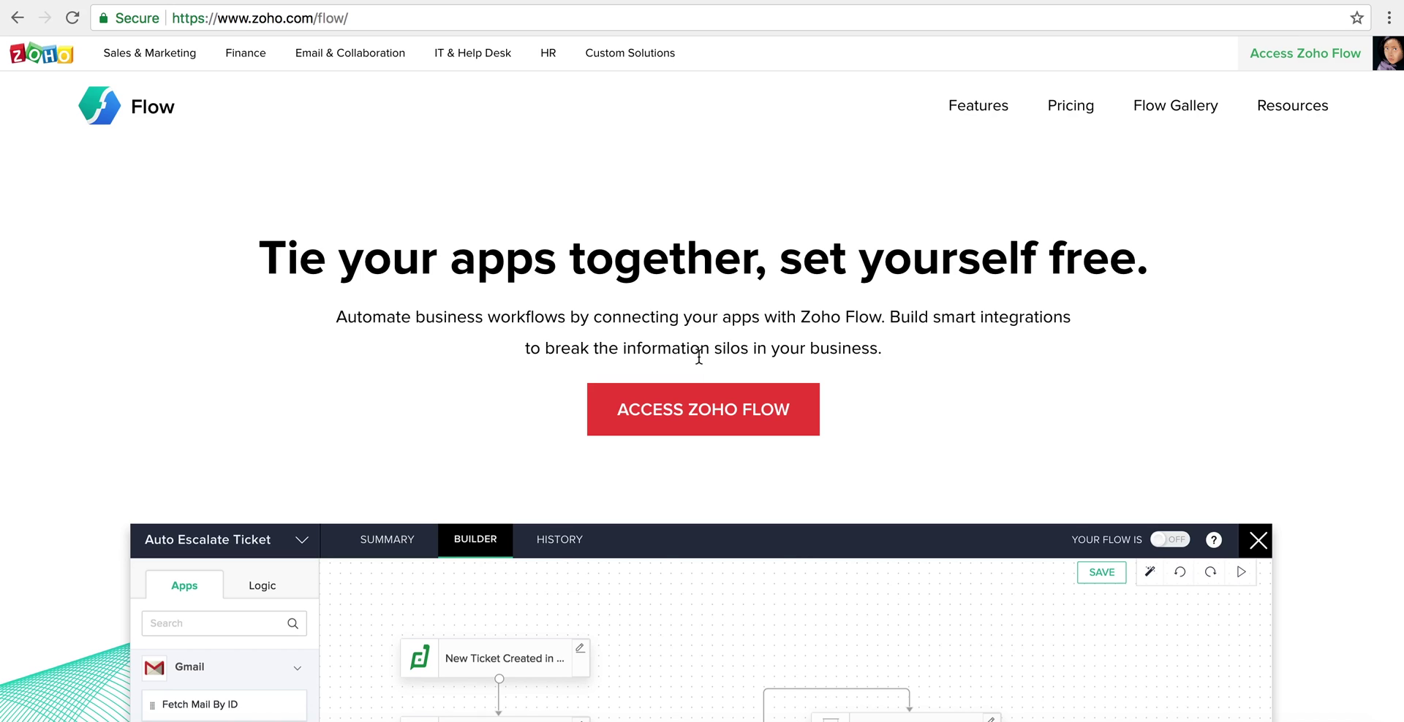
Step: Enter the organization name, set time zone US/Samoa and keep date format MM/dd/yy
click(1265, 56)
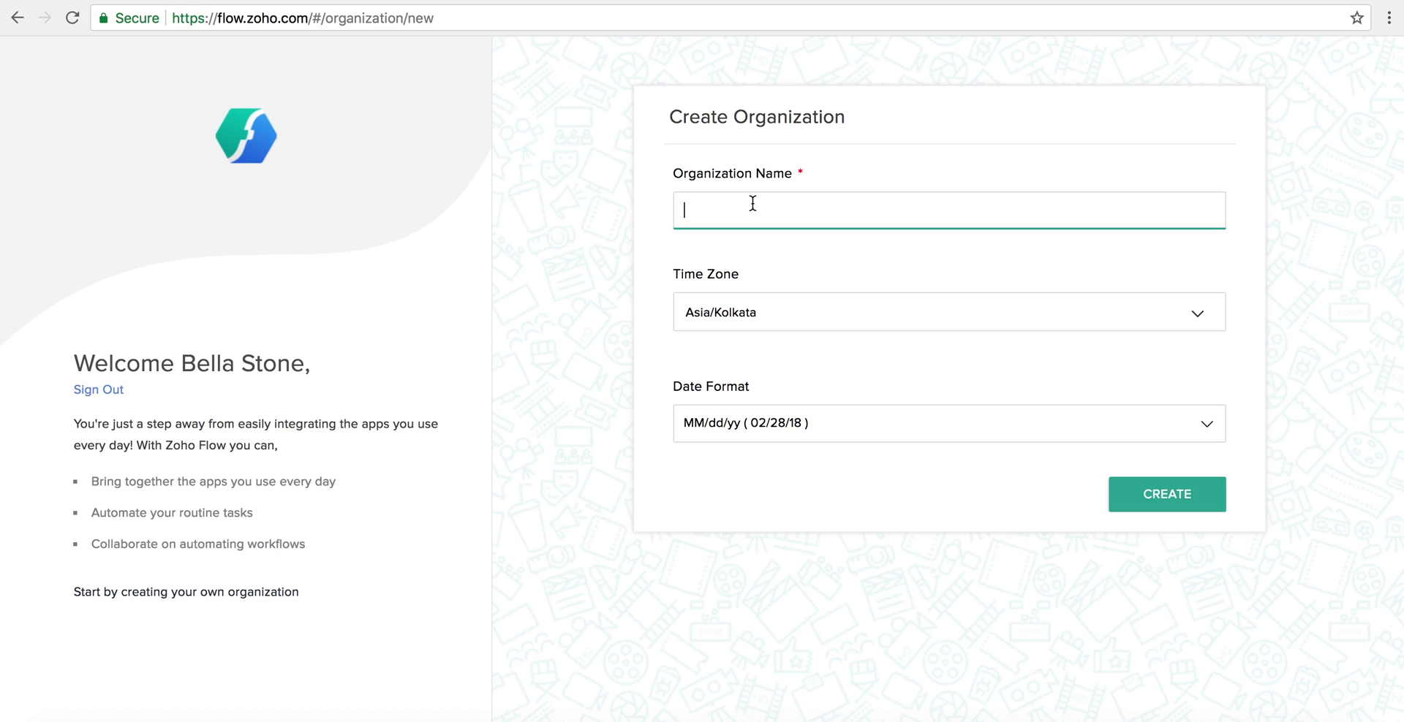
text(Bella's Org)
click(775, 320)
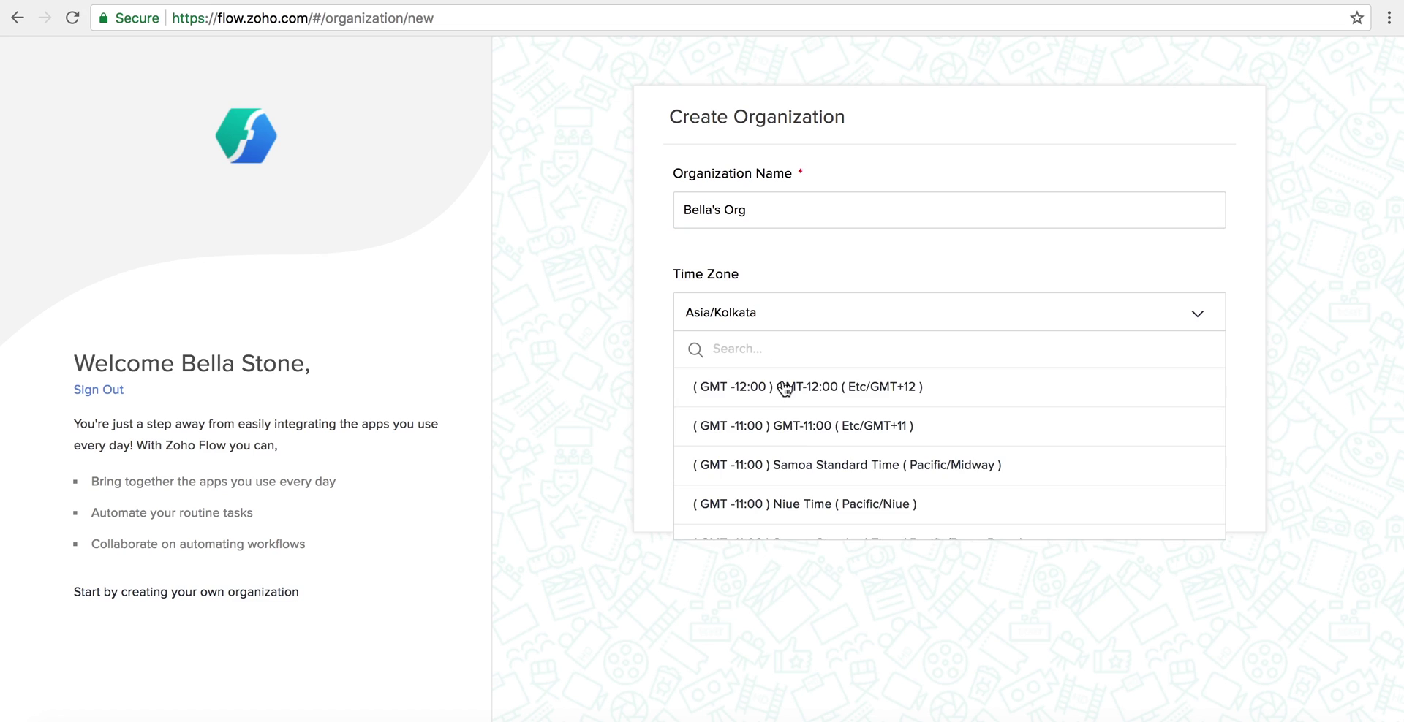
scroll(805, 458, down, 3)
scroll(807, 460, down, 1)
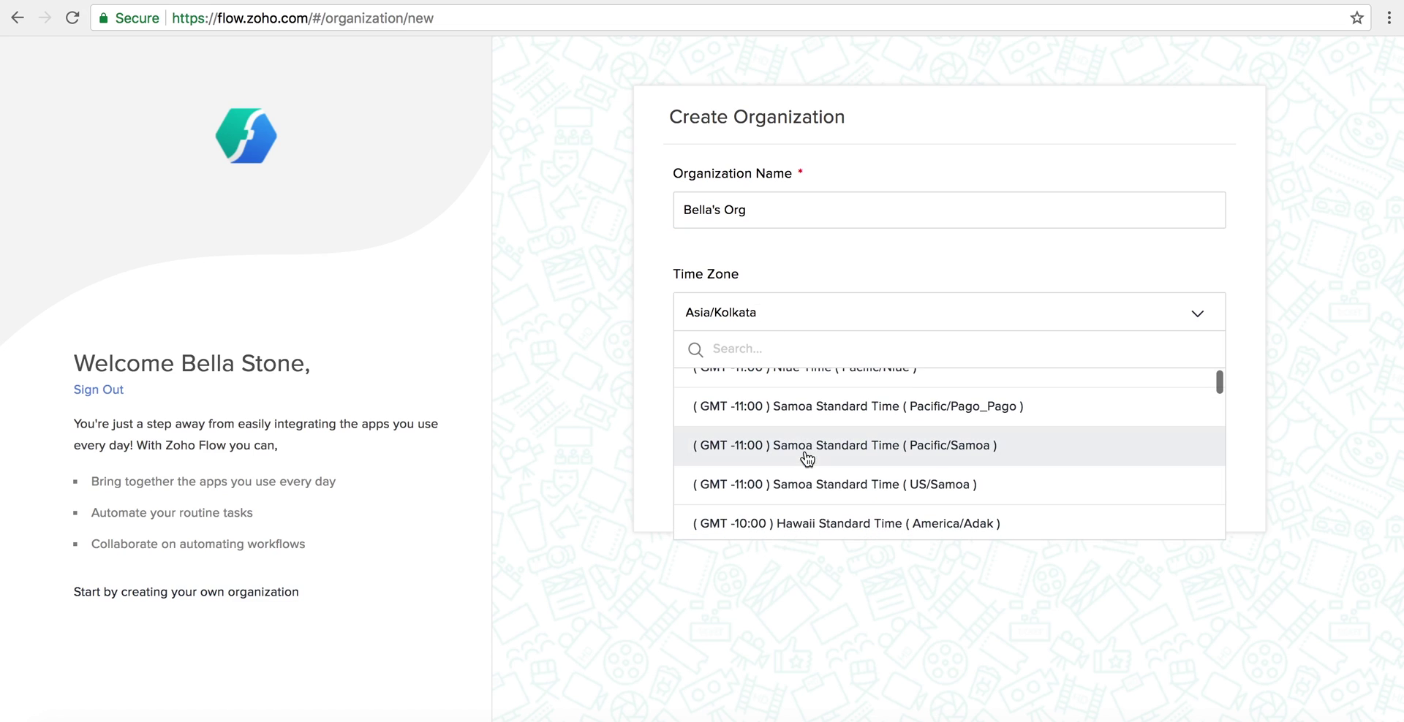
click(807, 484)
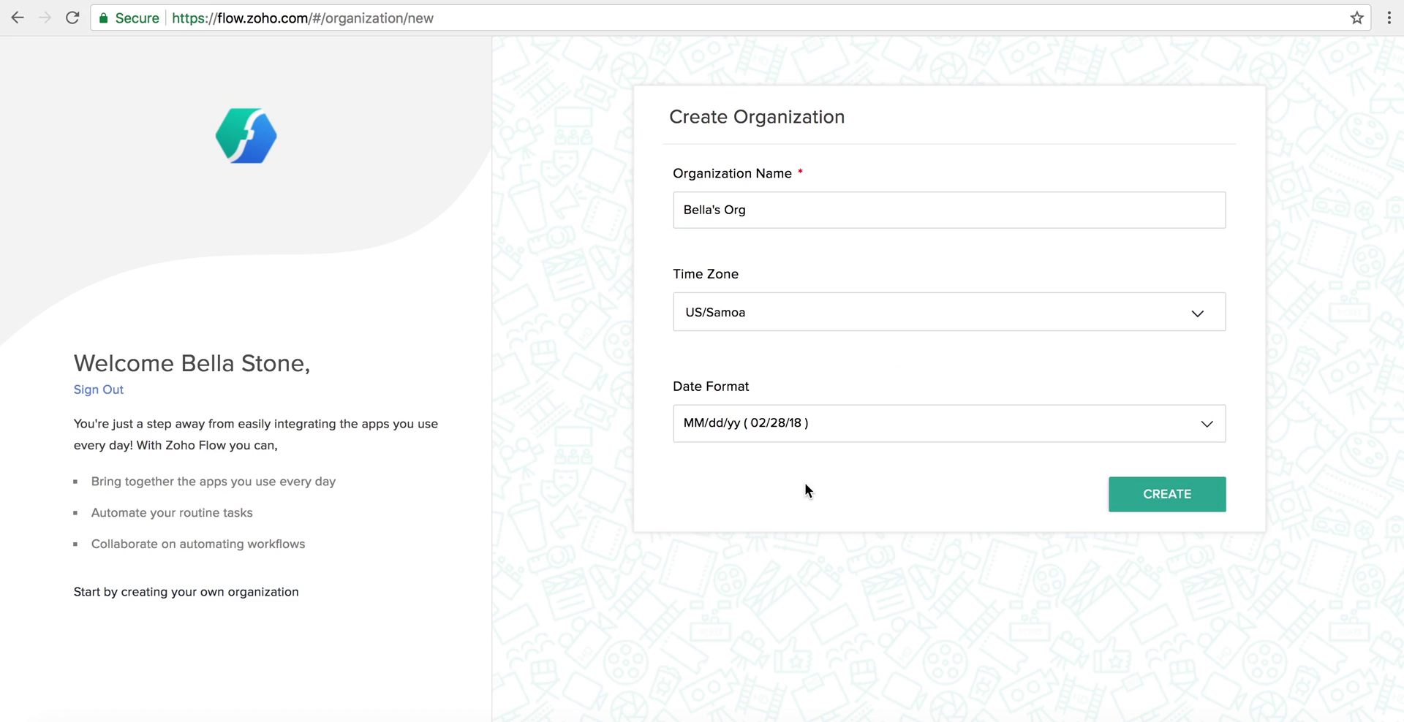
click(815, 436)
click(816, 437)
Step: Create the trial organization with the entered name, time zone and date format
click(1138, 504)
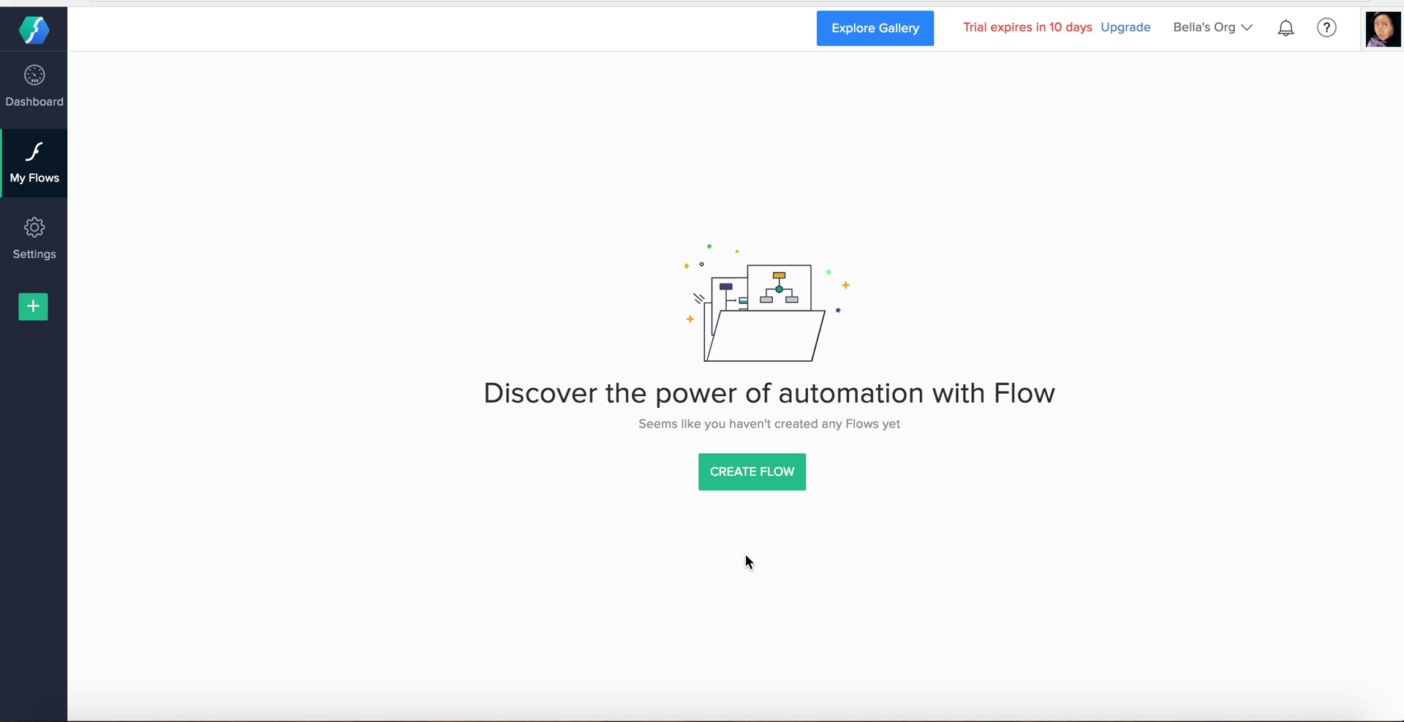
Step: Start a new flow named ZMail-GCalendar, described as 'Create event for every new mail'
click(746, 475)
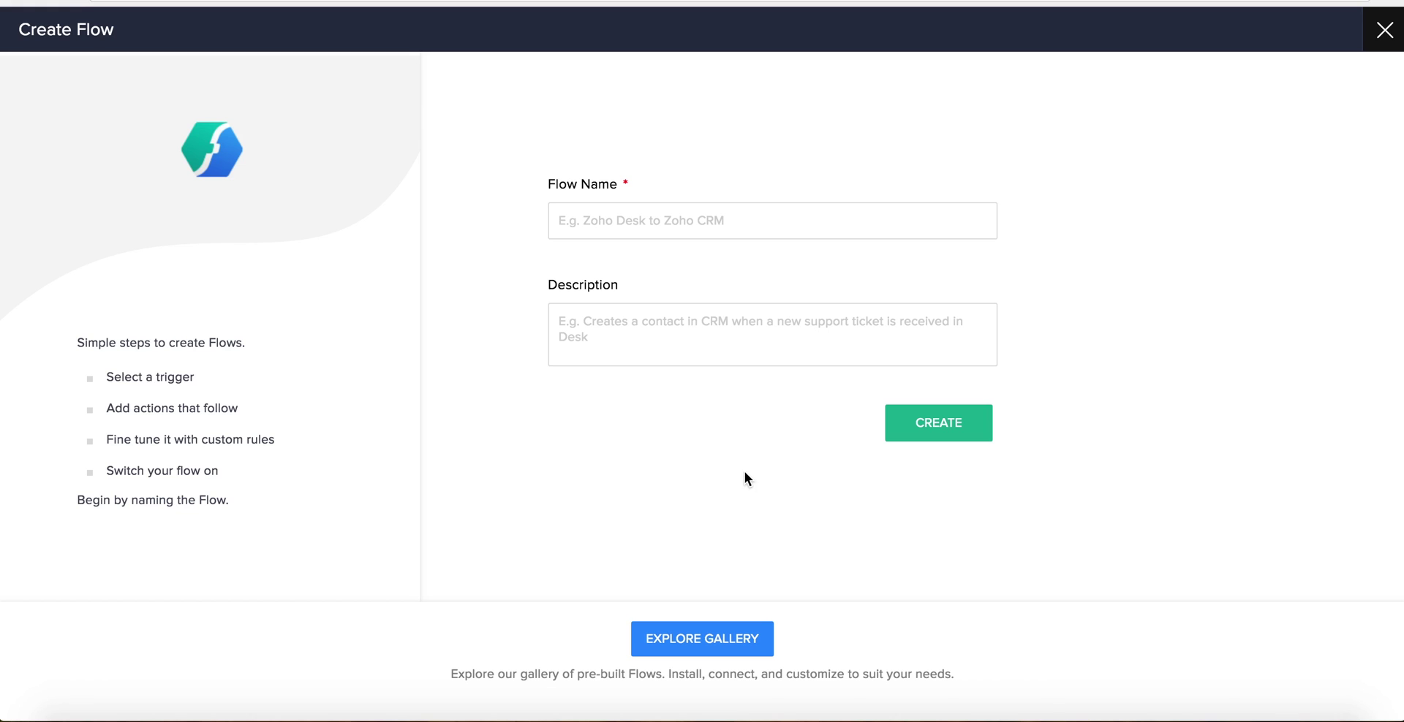
click(673, 224)
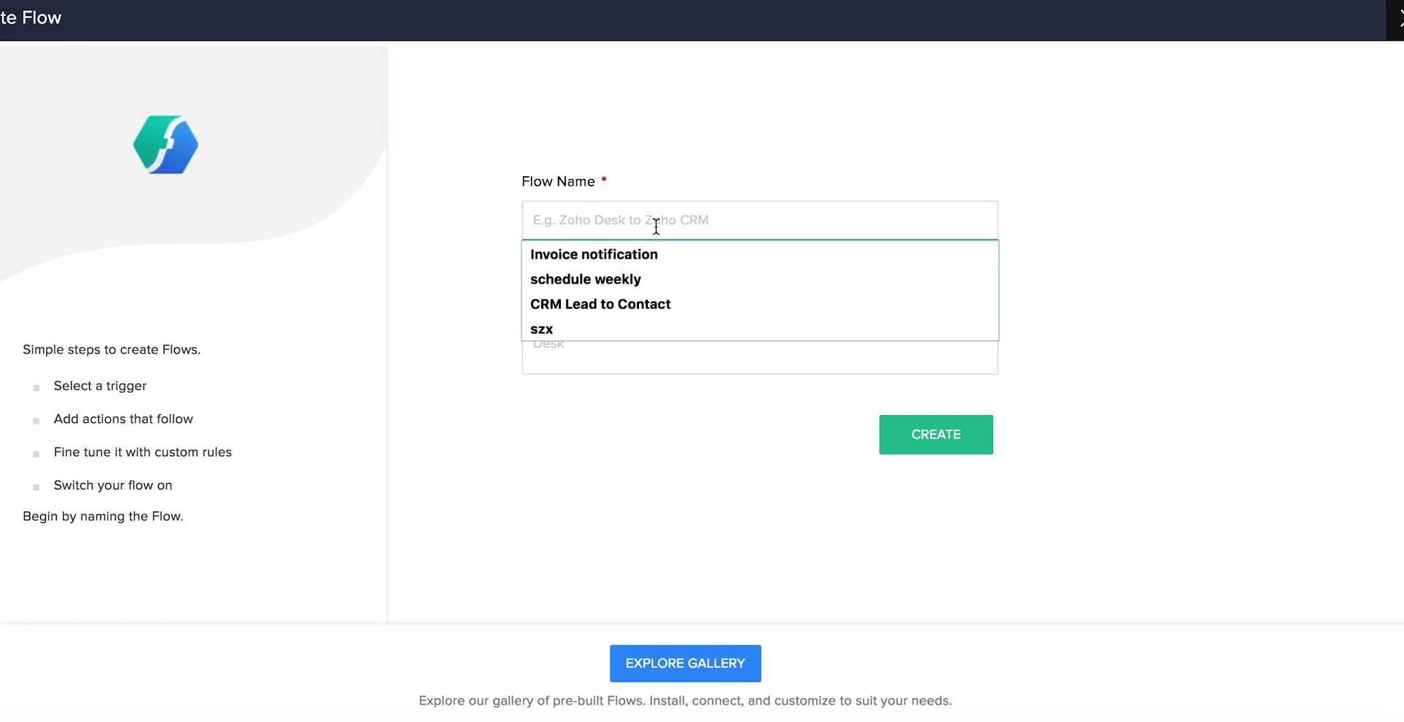
text(ZMail-)
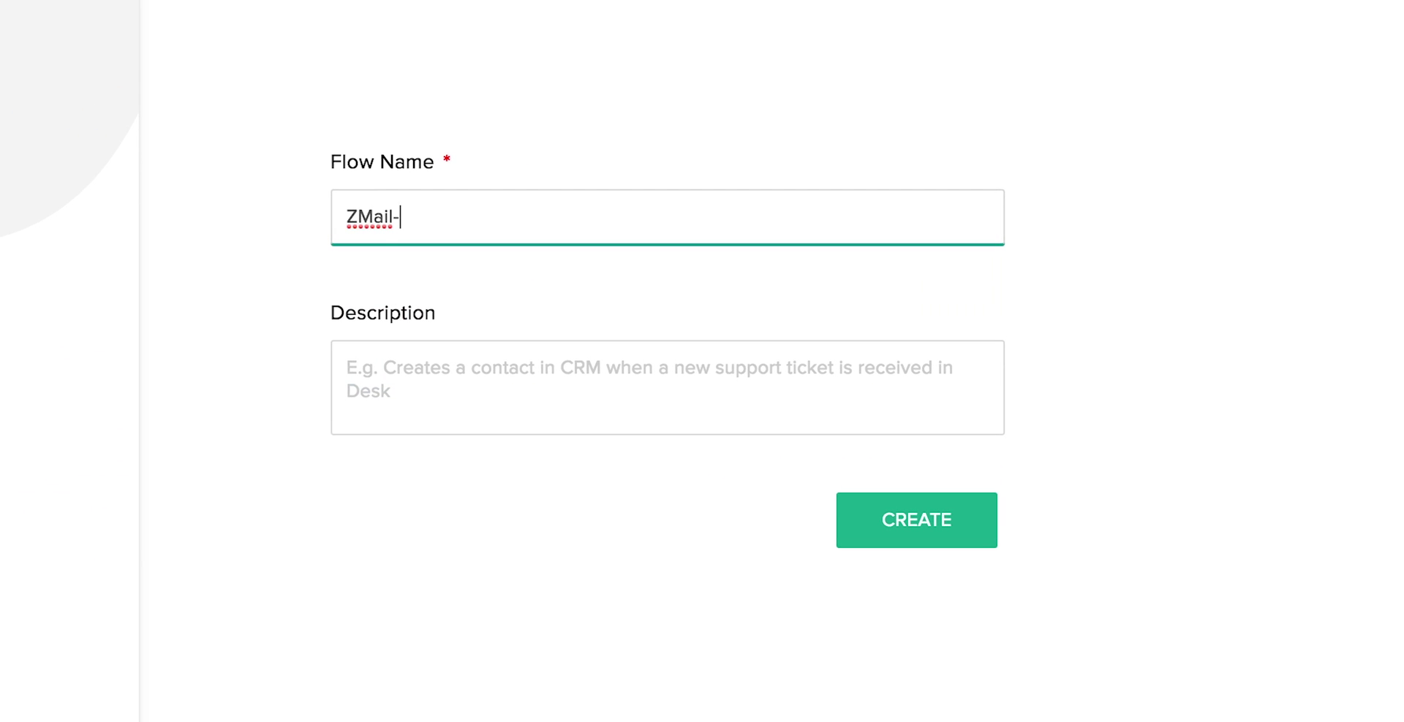
text(GCalendar)
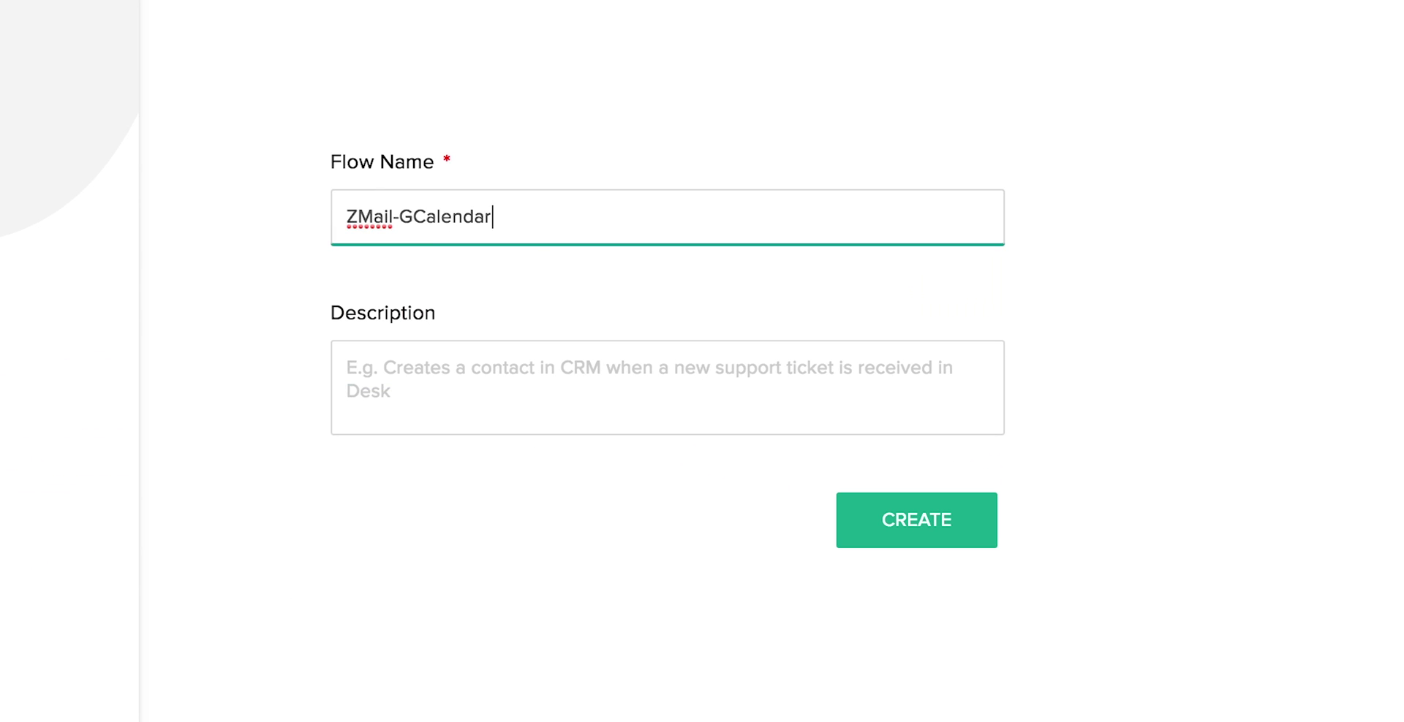
click(511, 370)
text(C)
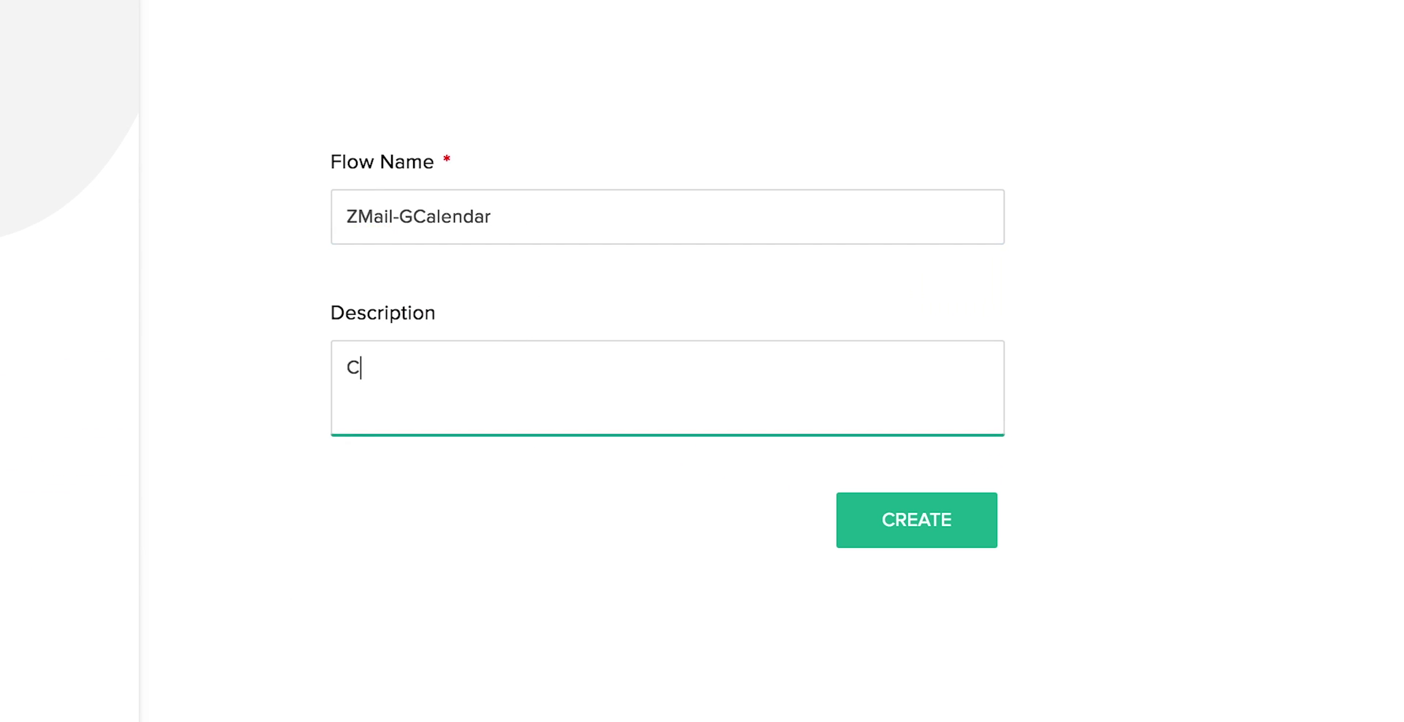
text(reate event )
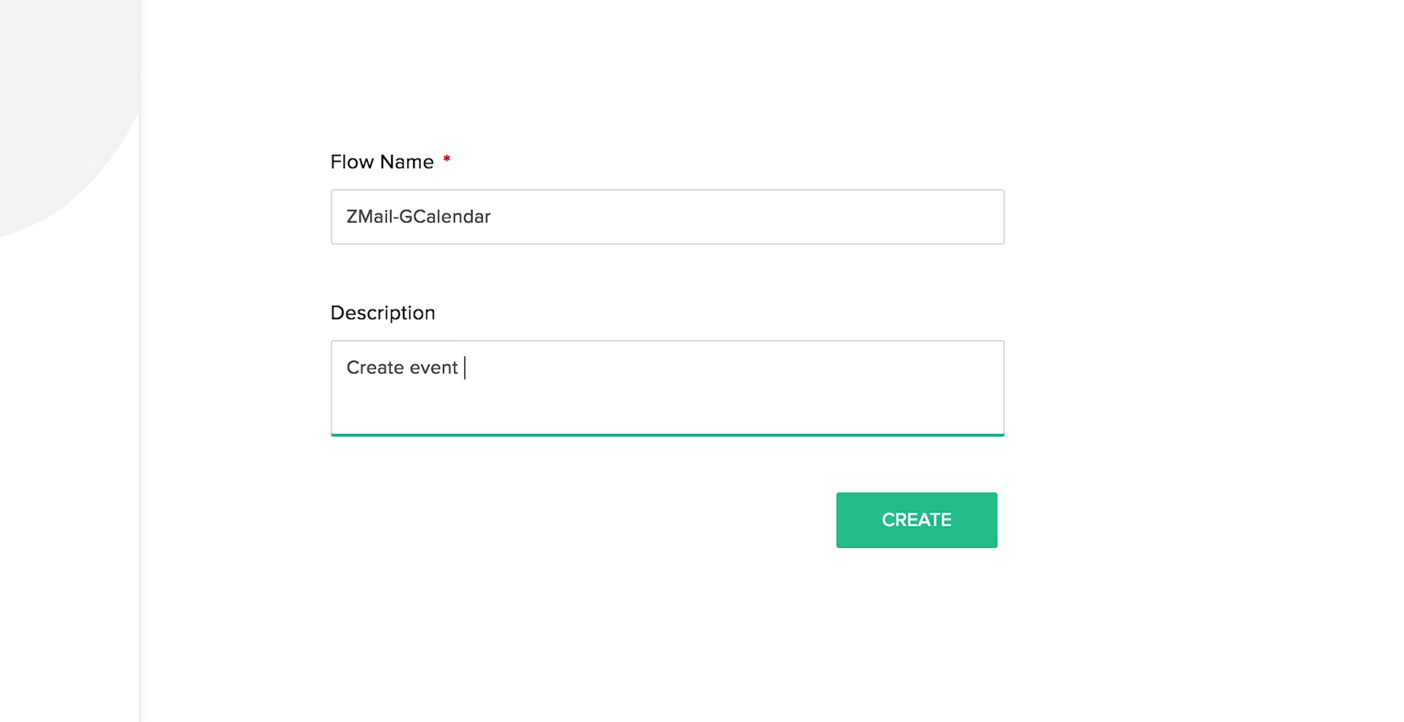
text(for every new ma)
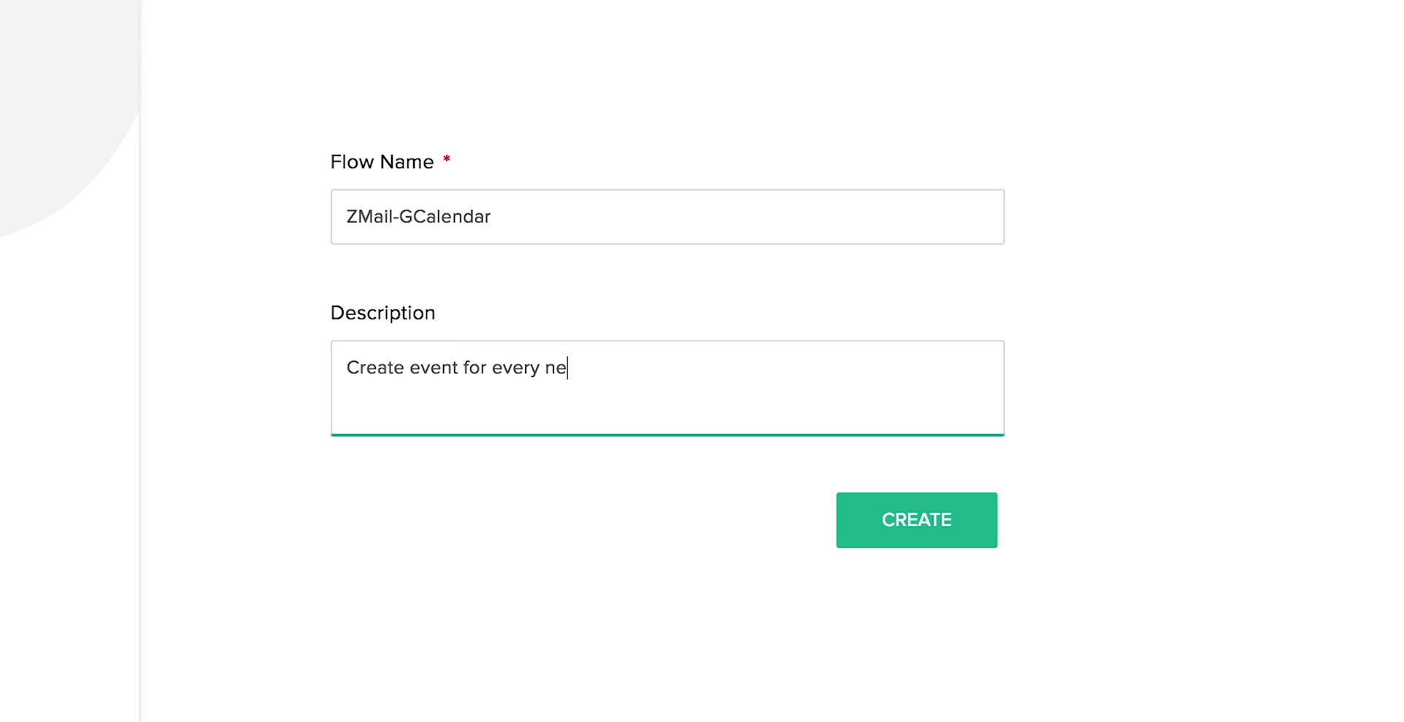
text(il)
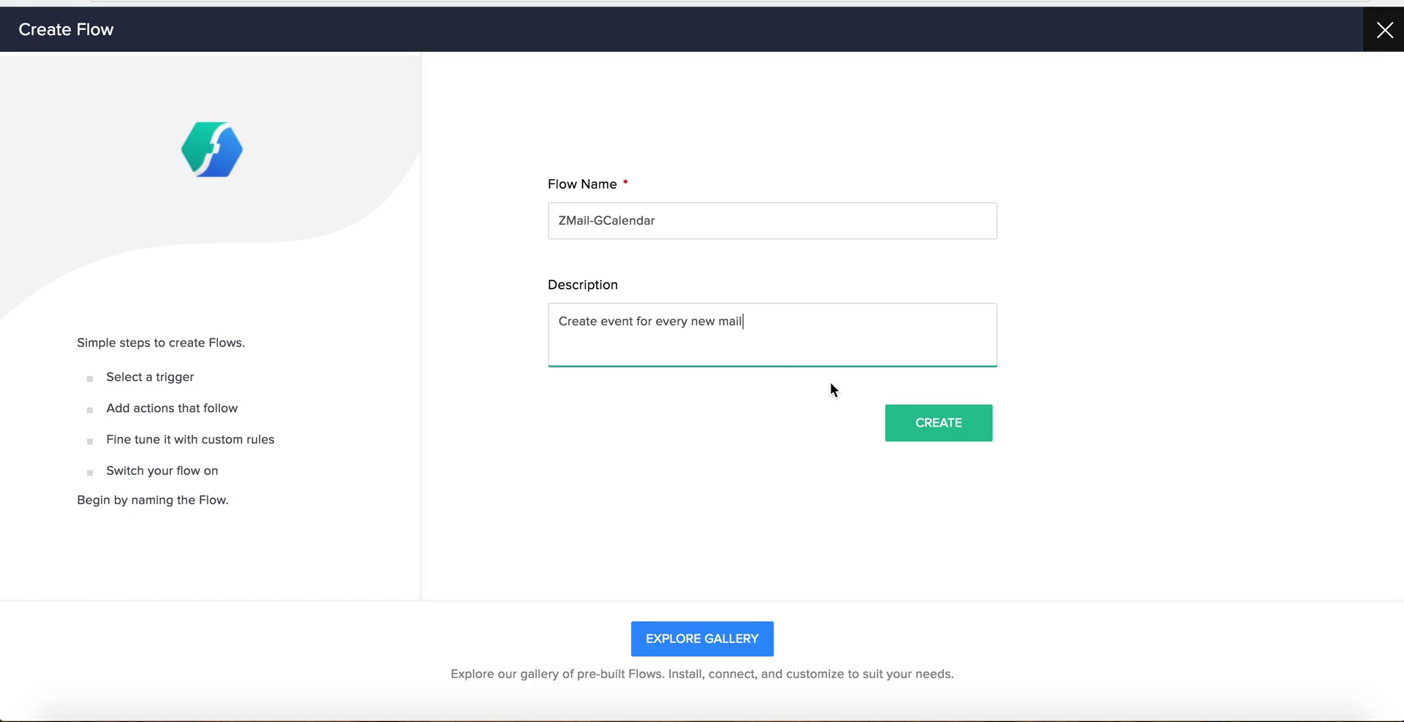
Step: Create the ZMail-GCalendar flow so its builder asks for a trigger
click(930, 430)
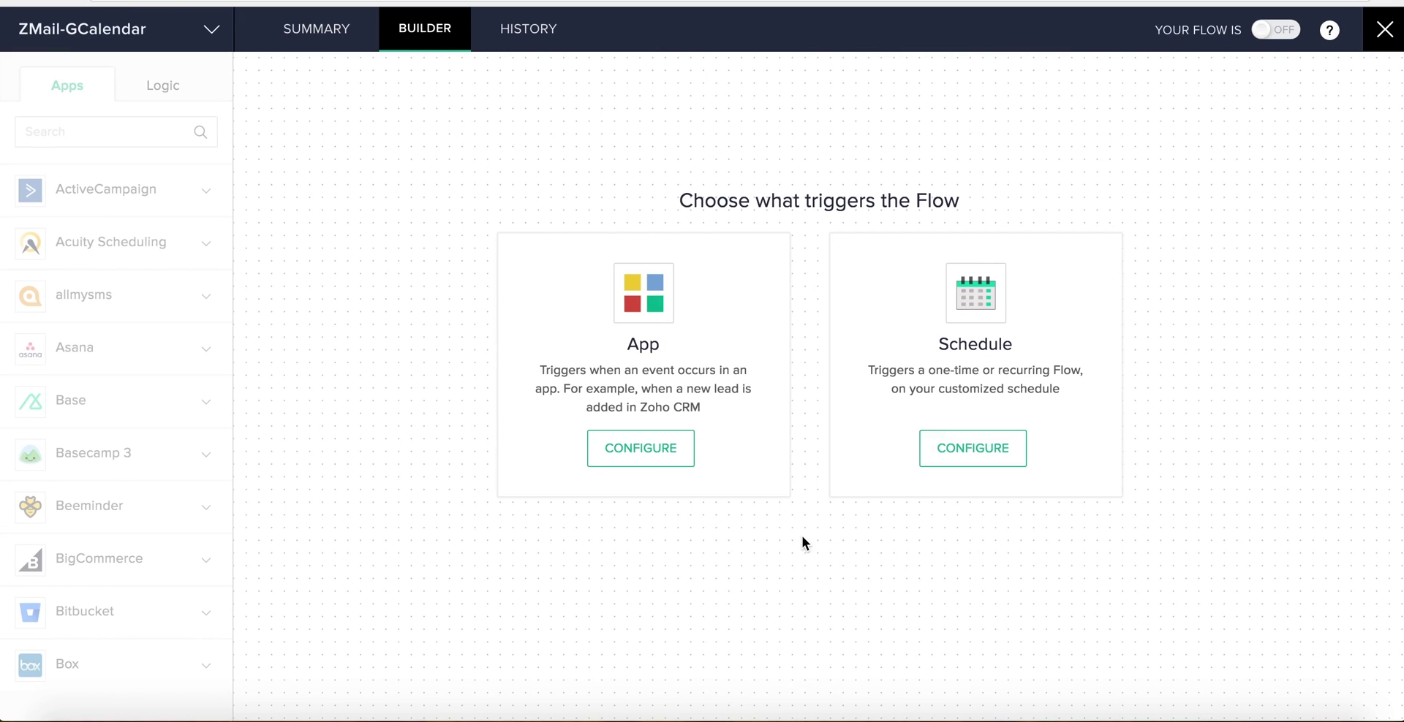
Step: Pick Zoho Mail as the trigger app and choose its New Mail event
click(653, 451)
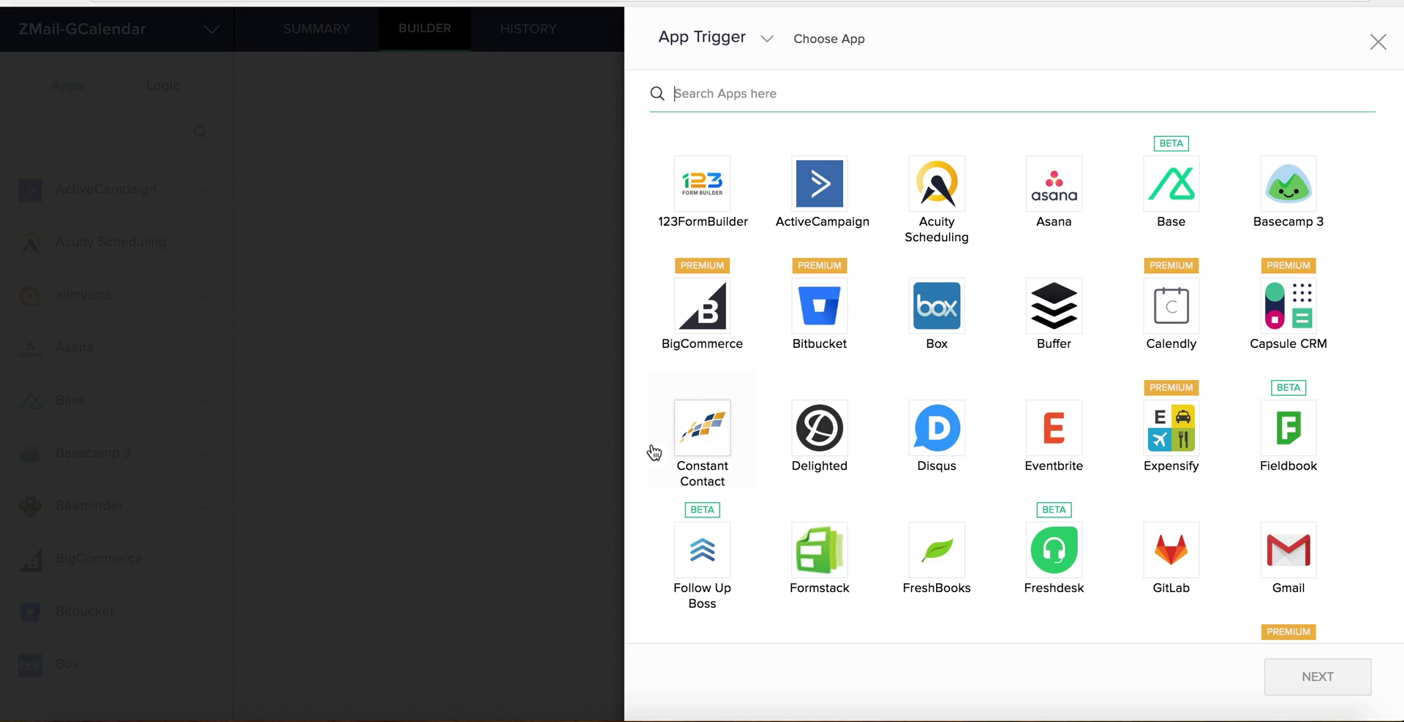
click(793, 98)
text(zoho mail)
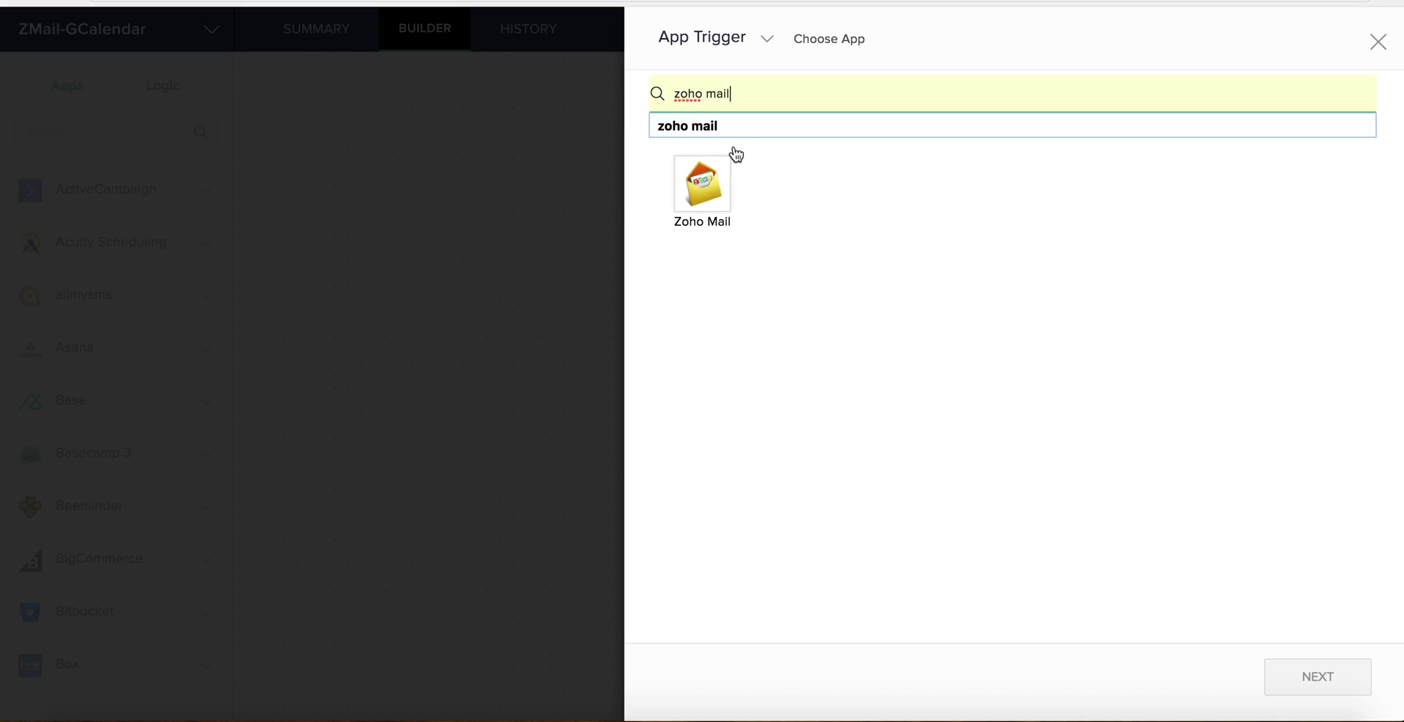
click(705, 186)
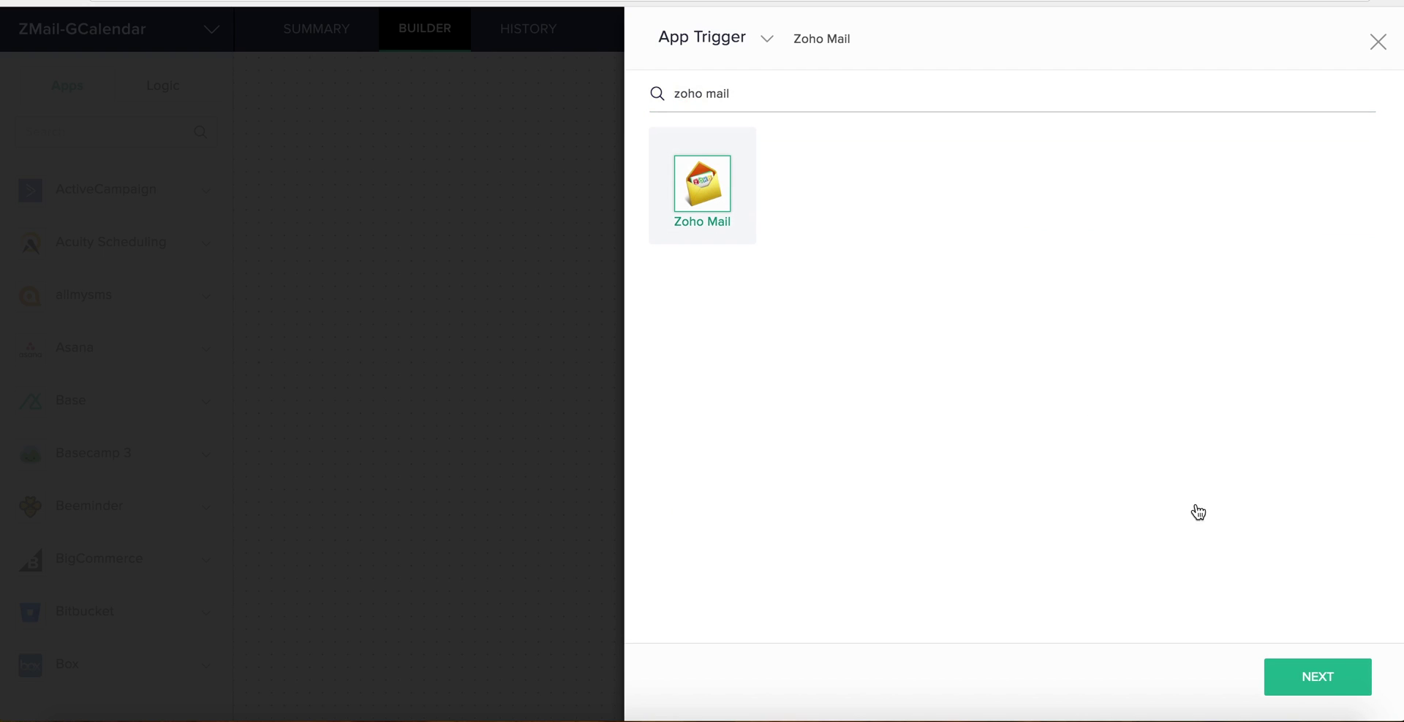
click(1330, 669)
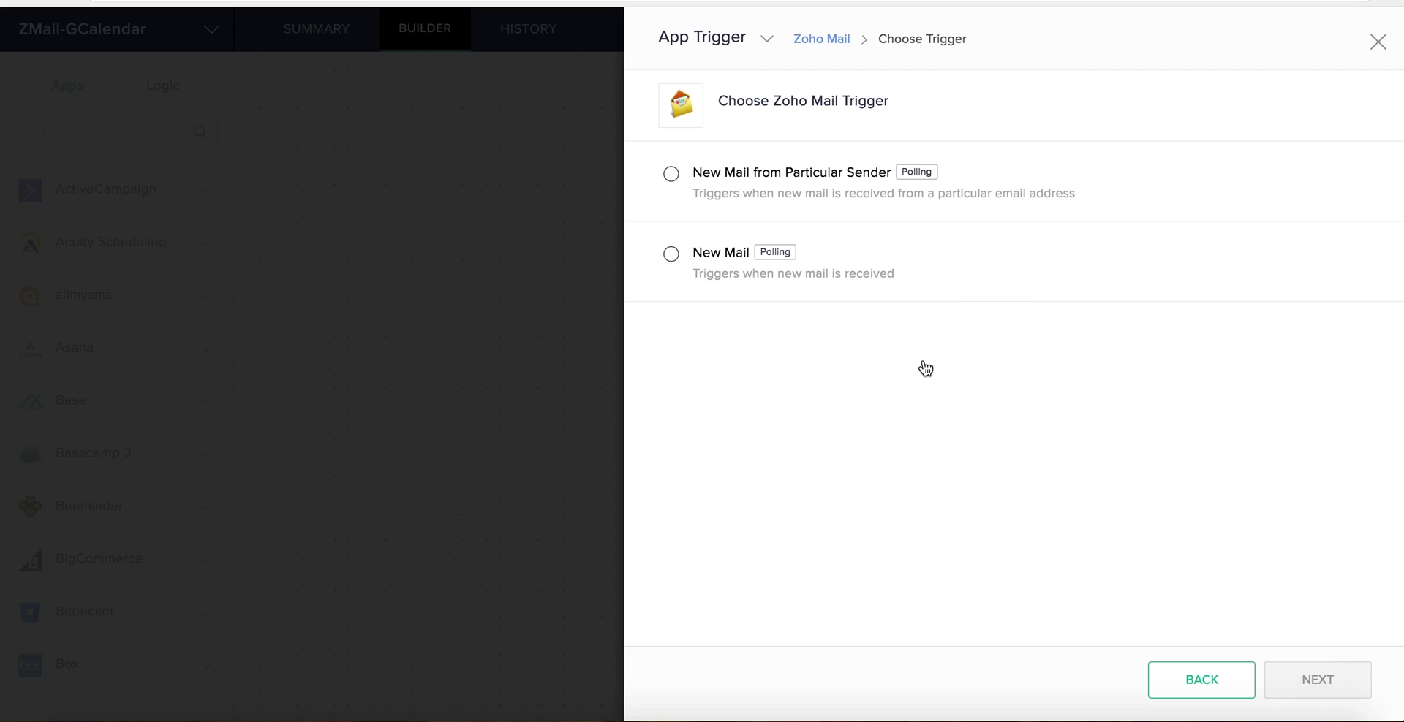
click(850, 283)
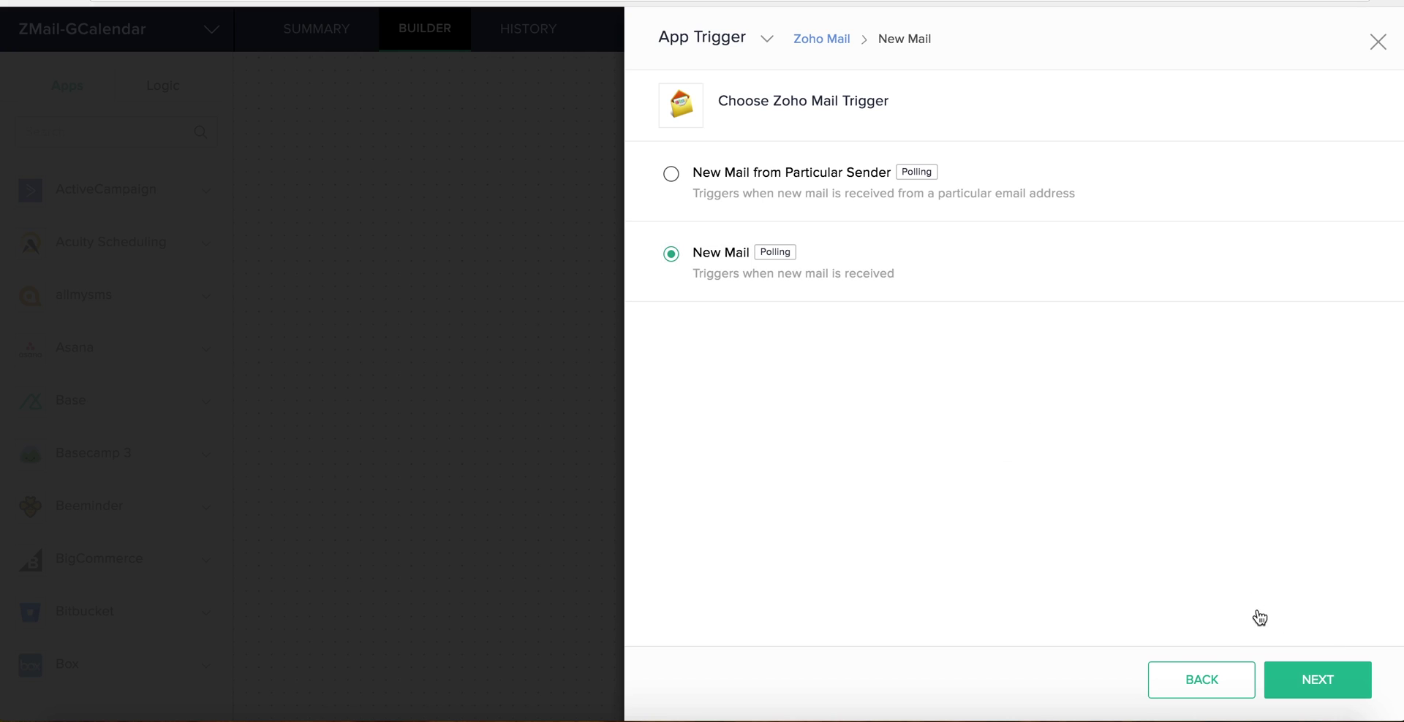
click(1291, 674)
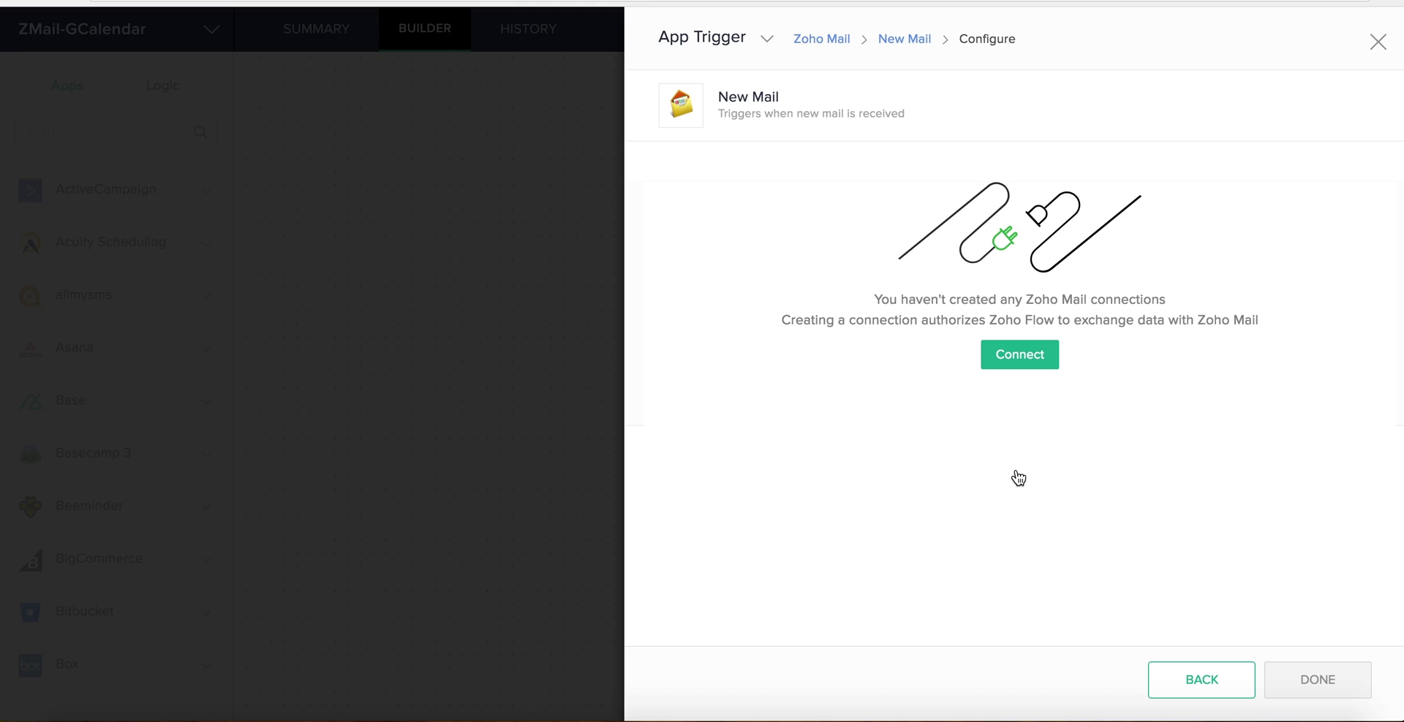
Step: Give the new Zoho Mail connection a name and authorize it for all triggers and actions
click(1016, 356)
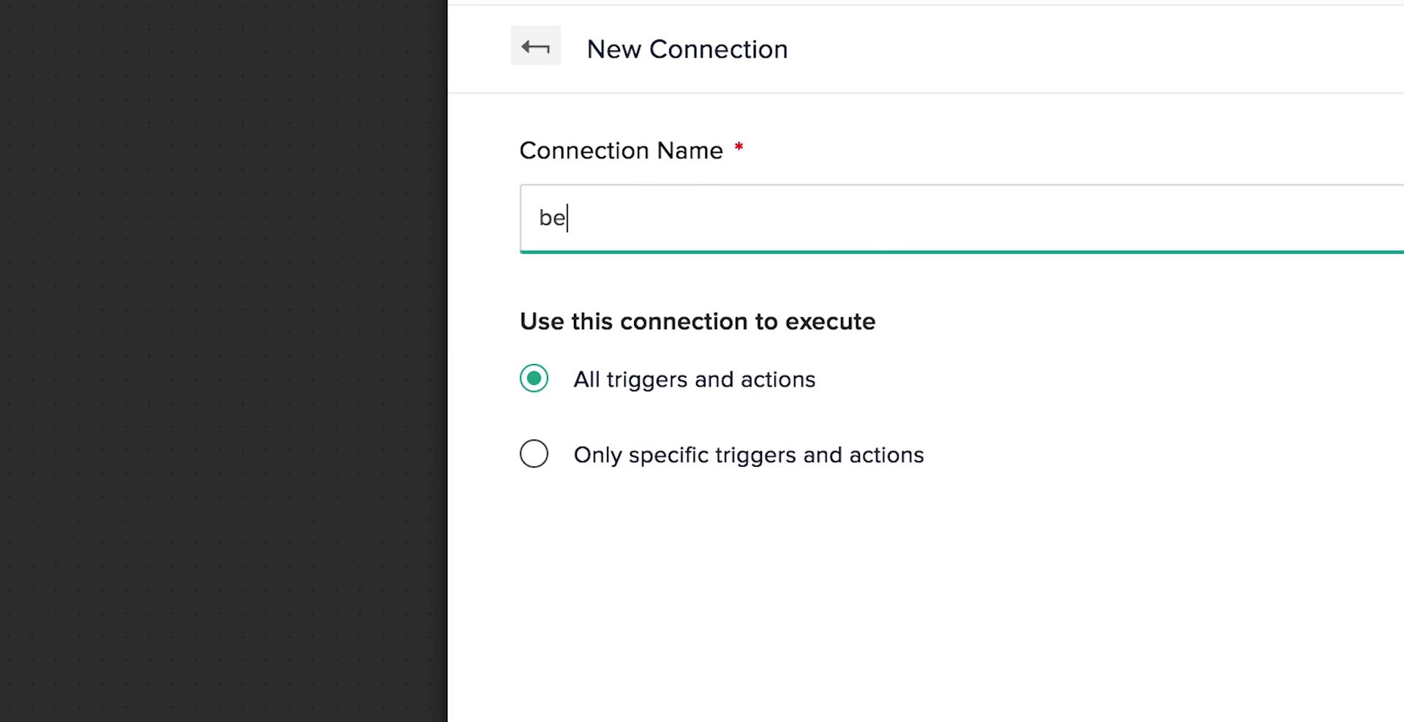
text(la's zoho mai)
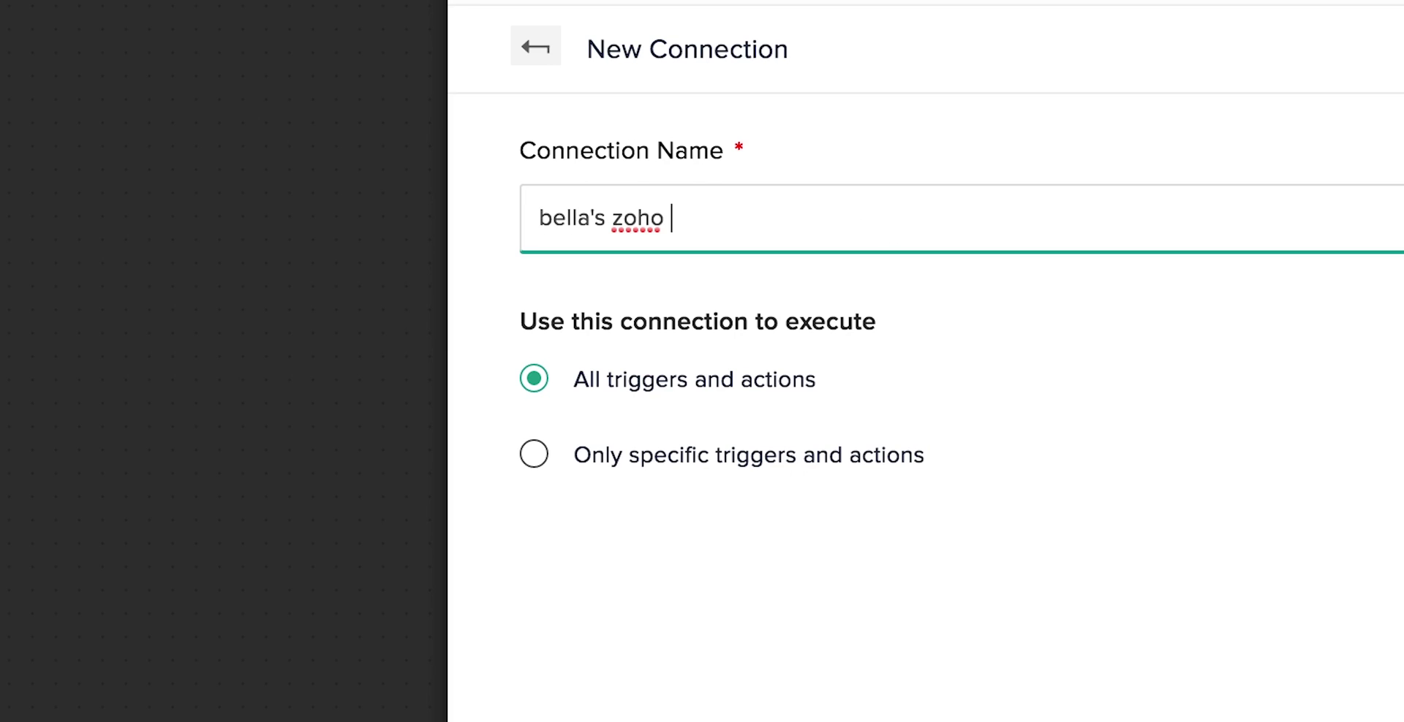
text(l connection)
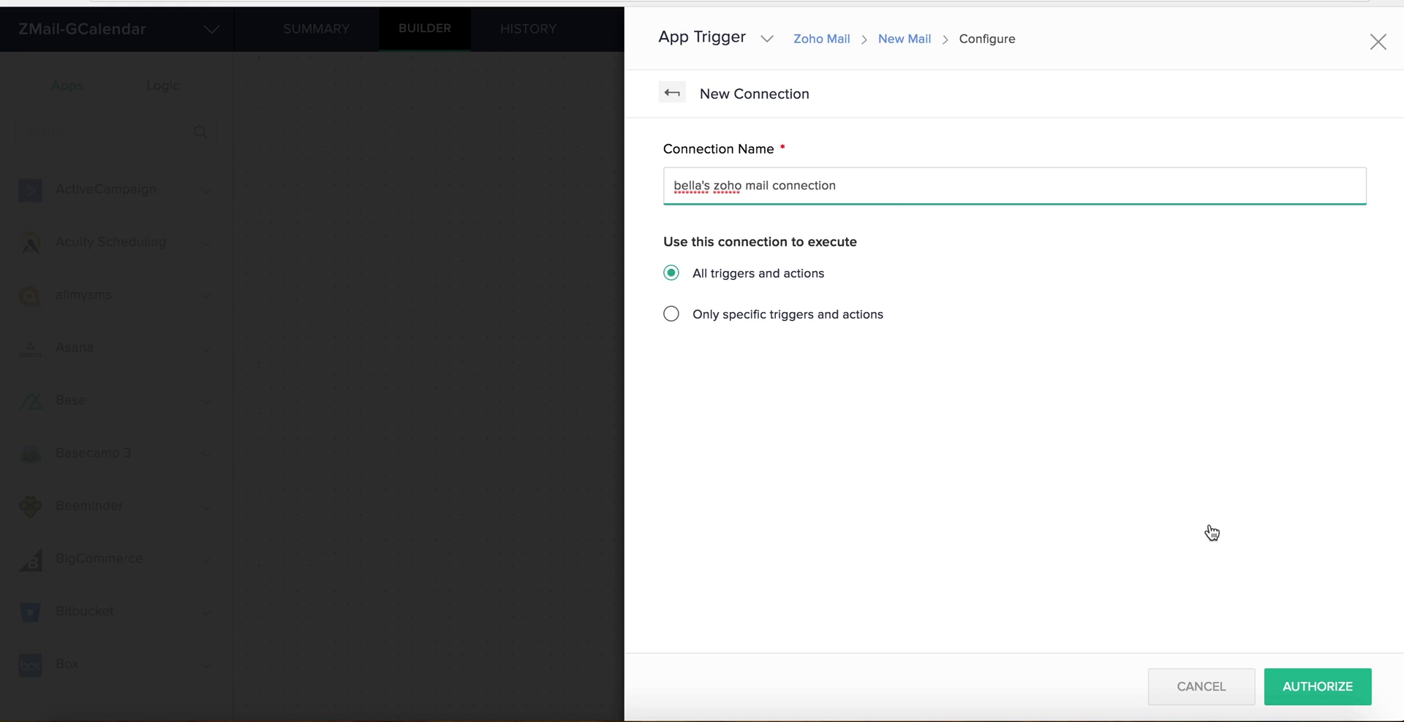
click(1307, 687)
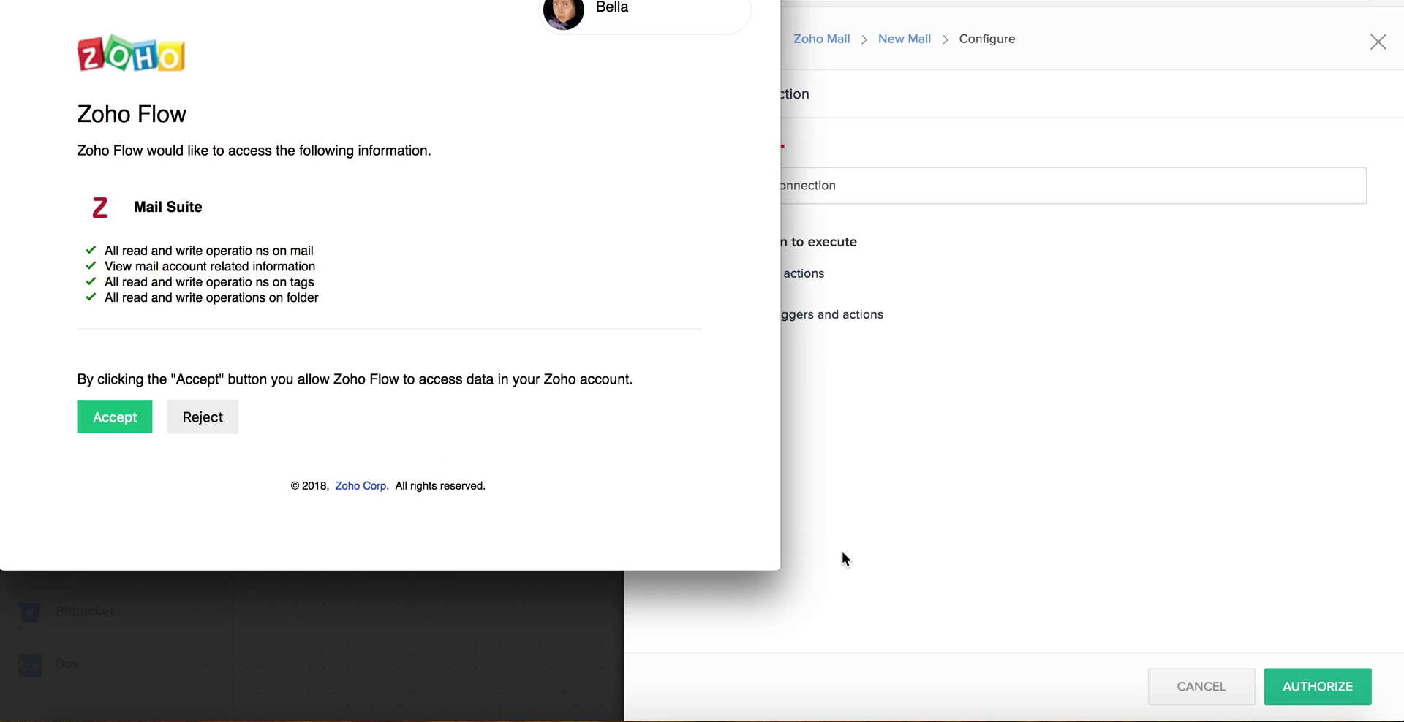
Step: Grant mail access, limit the New Mail trigger to the Events folder, and finish it
click(115, 417)
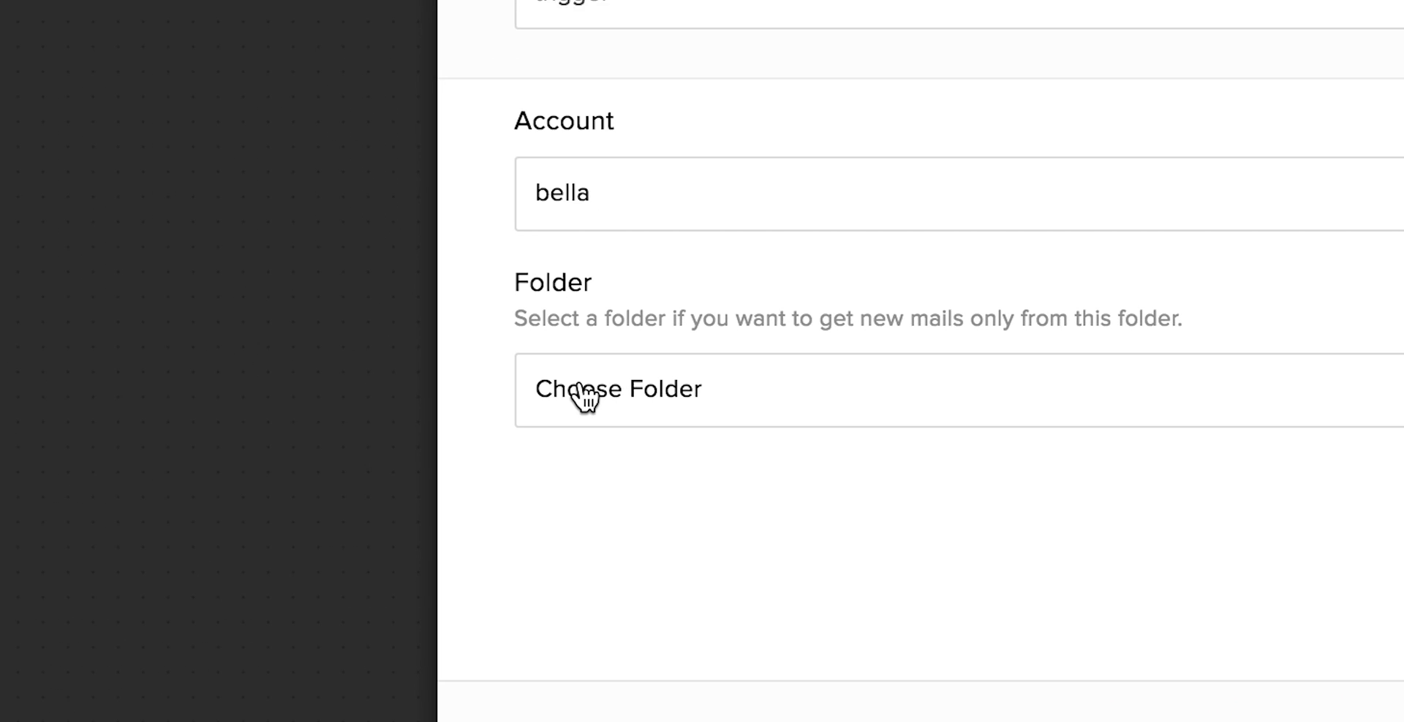
click(585, 397)
scroll(627, 580, down, 2)
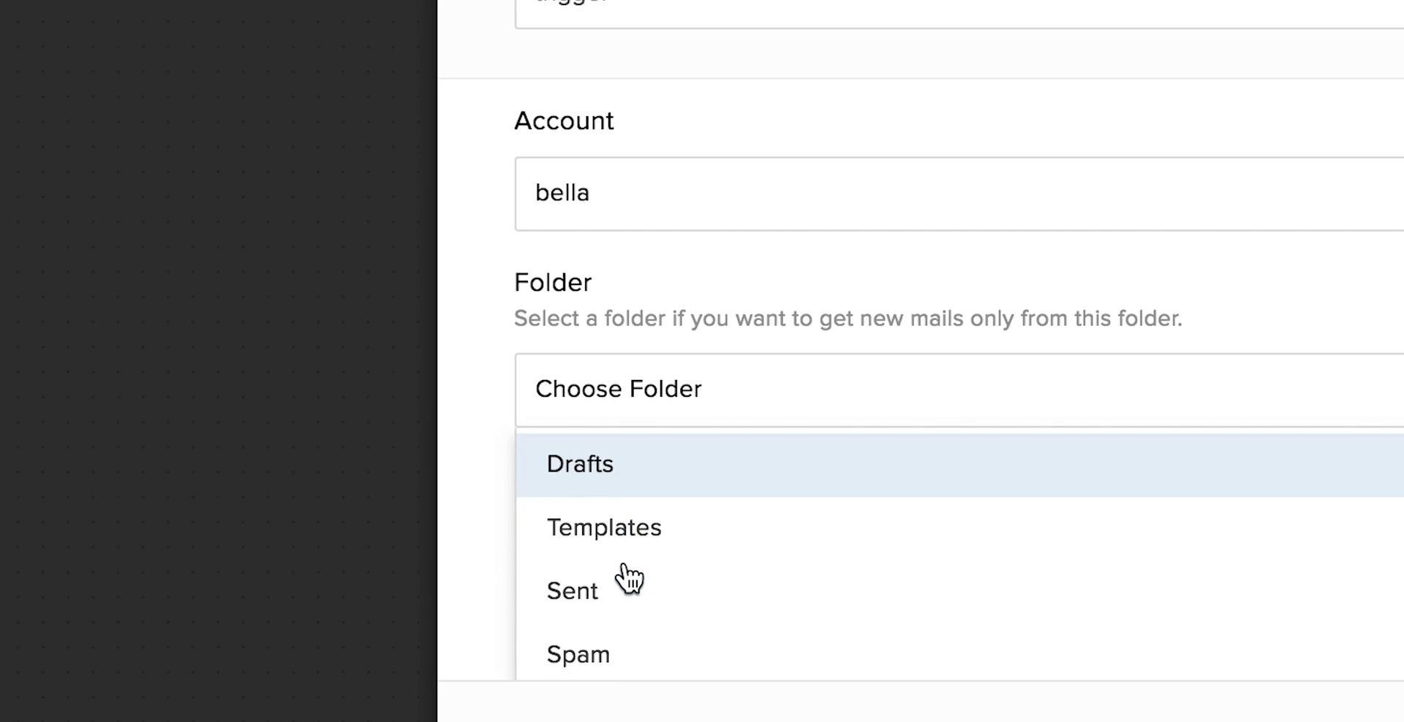
scroll(628, 580, down, 5)
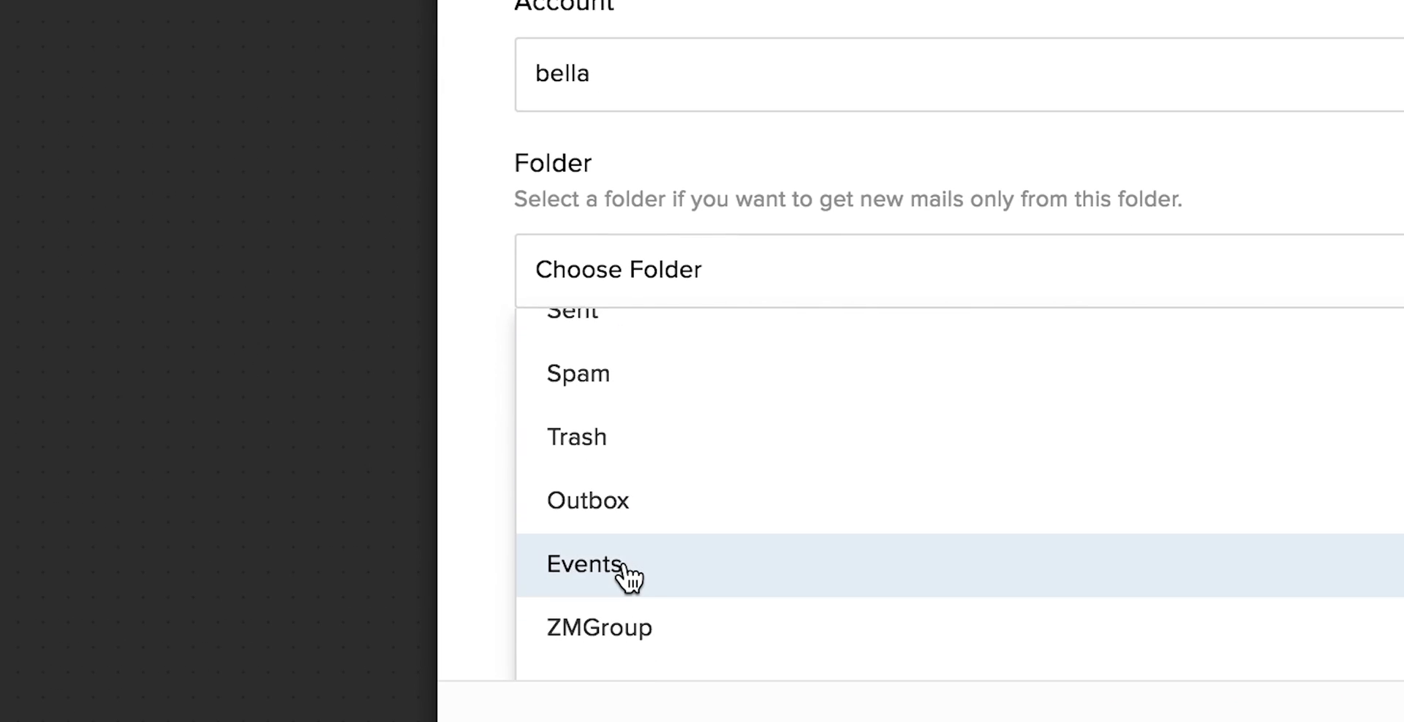
click(628, 578)
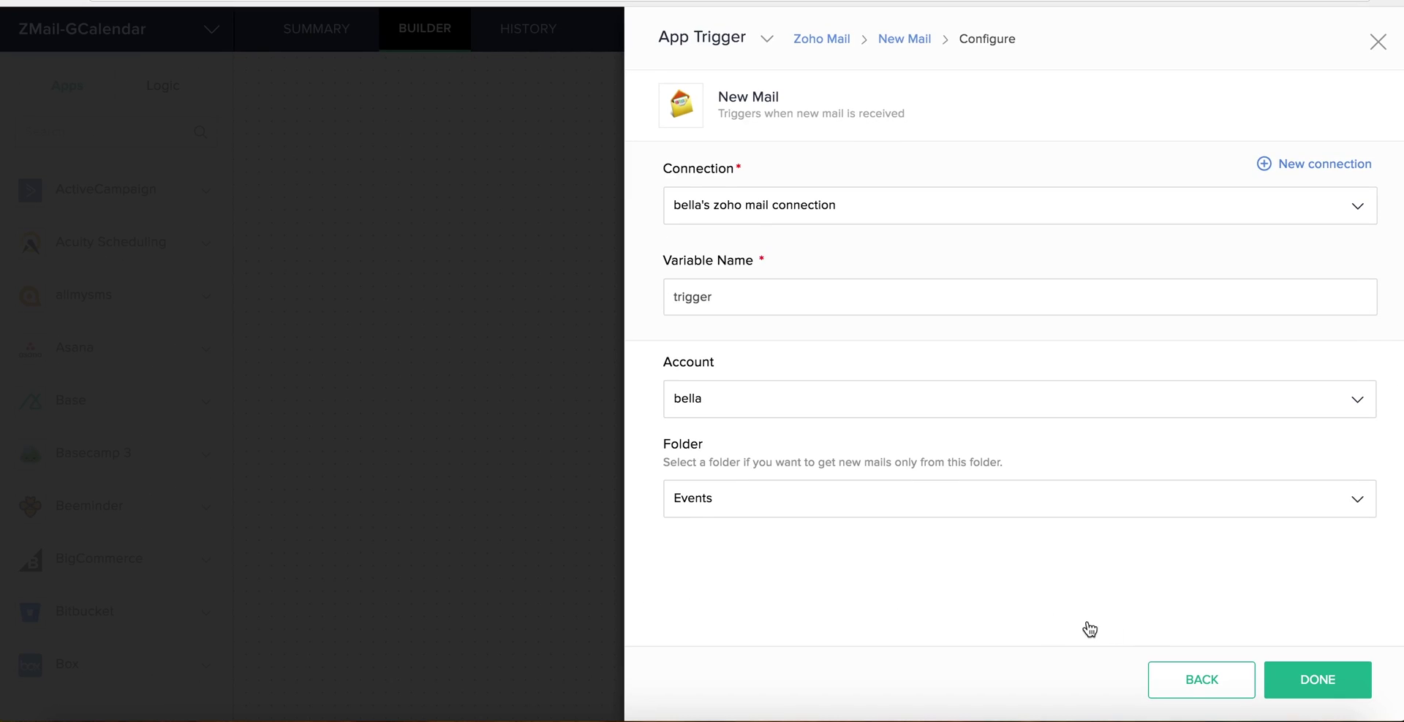
click(1297, 683)
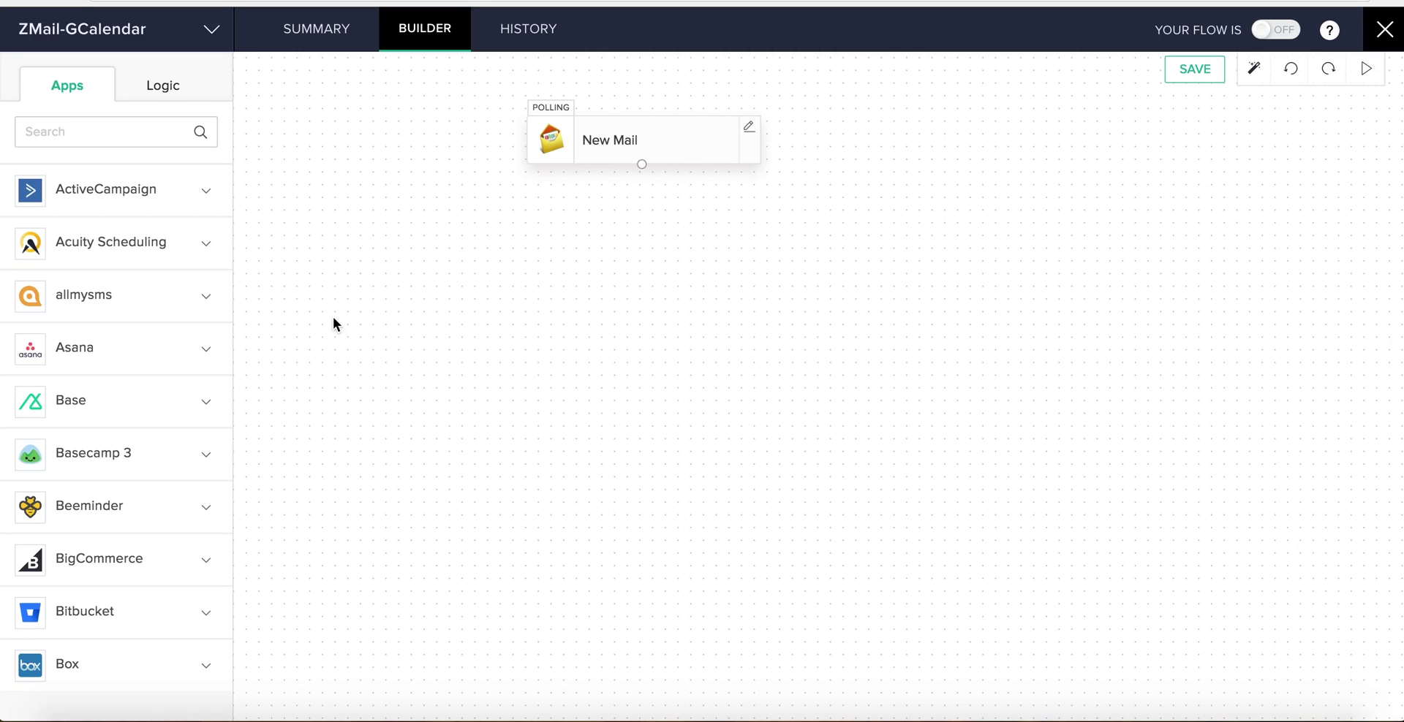
Step: Find Google Calendar in the Apps list and place Quick Add Event below New Mail
click(151, 136)
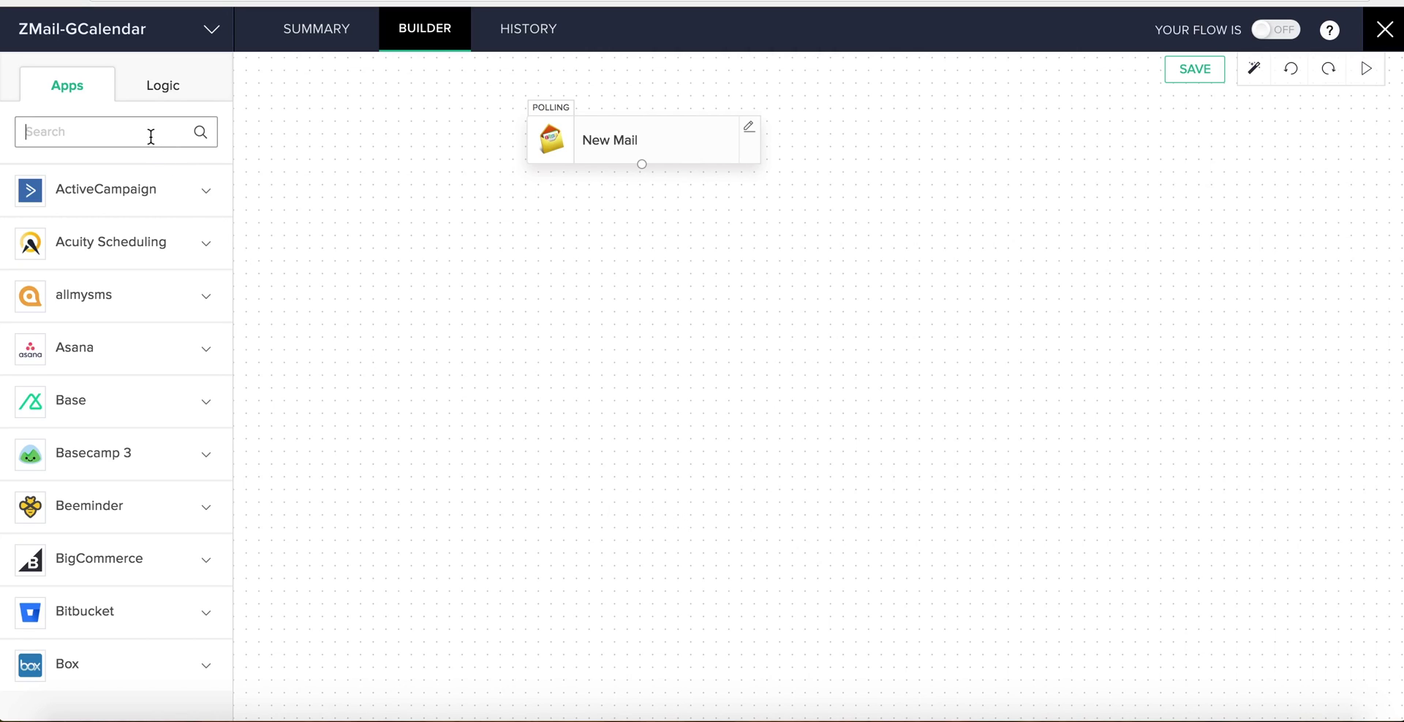
text(google calendar)
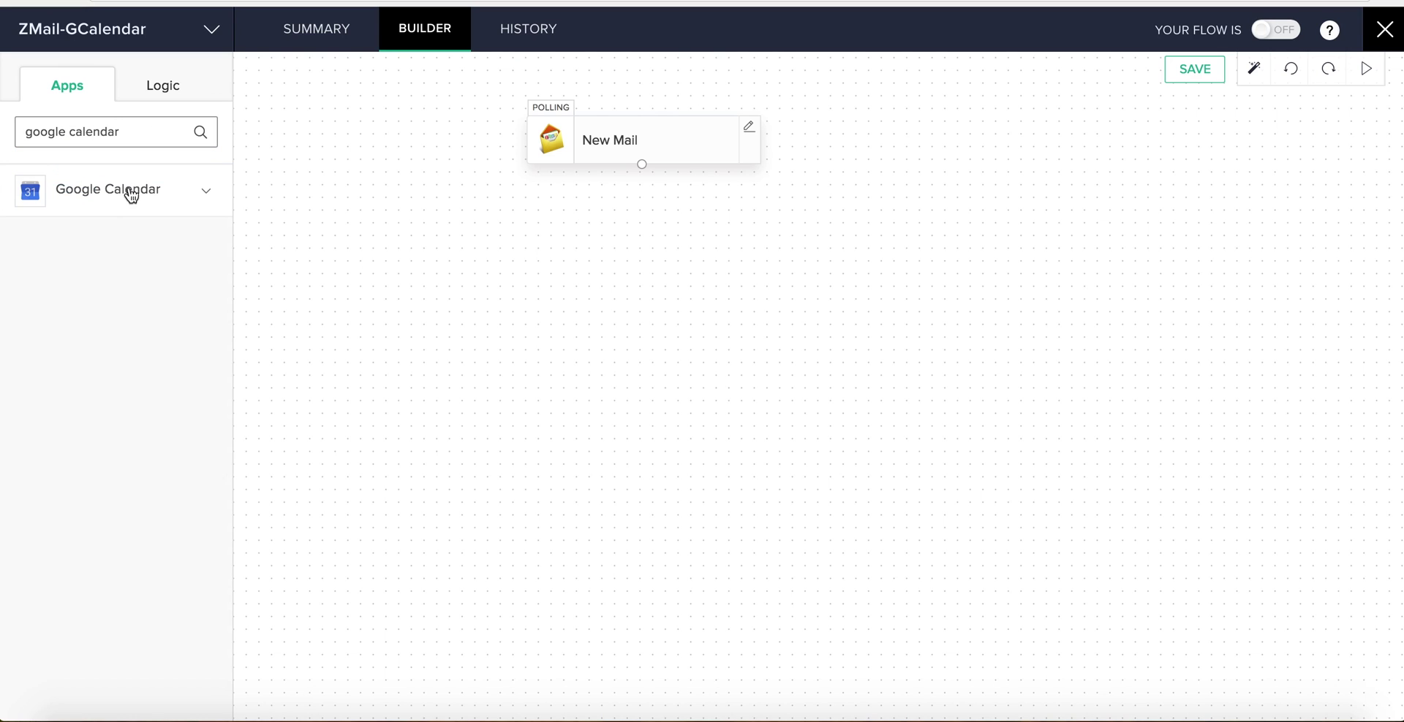
click(127, 197)
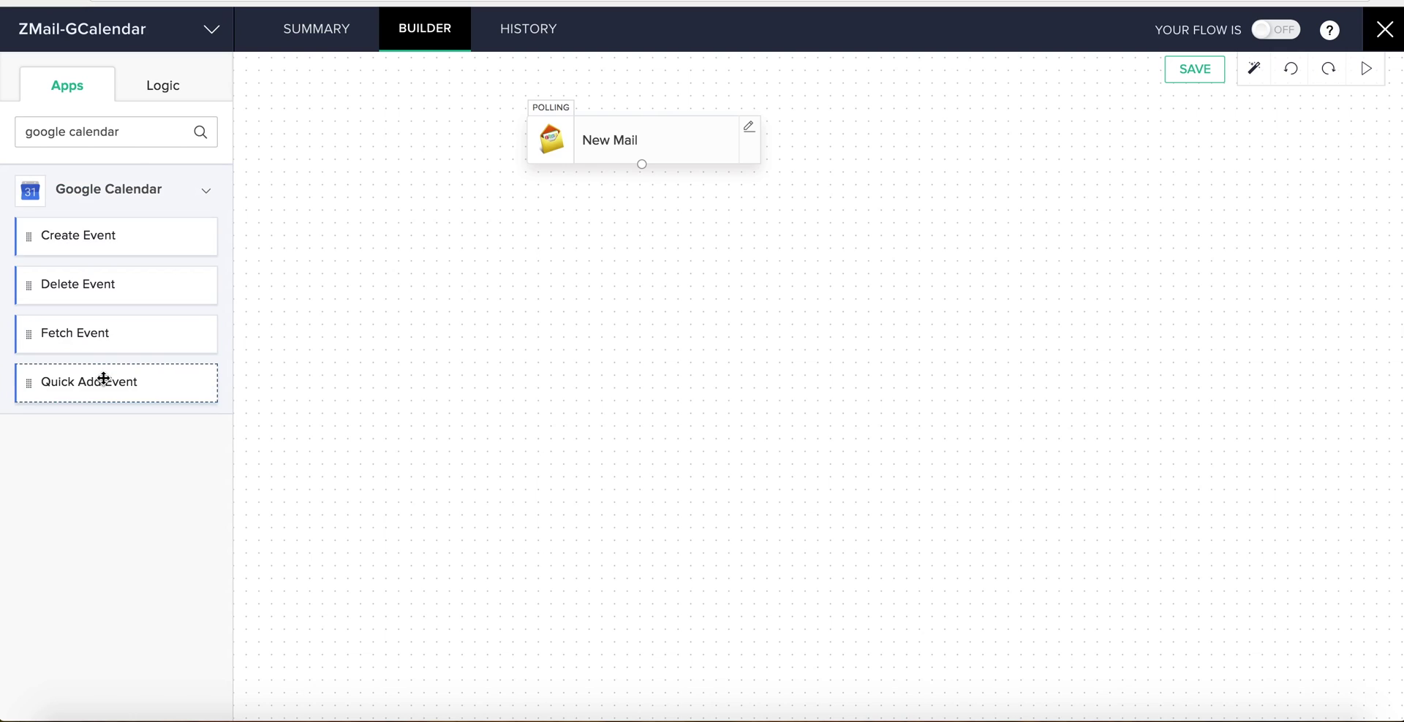
drag(103, 378, 630, 257)
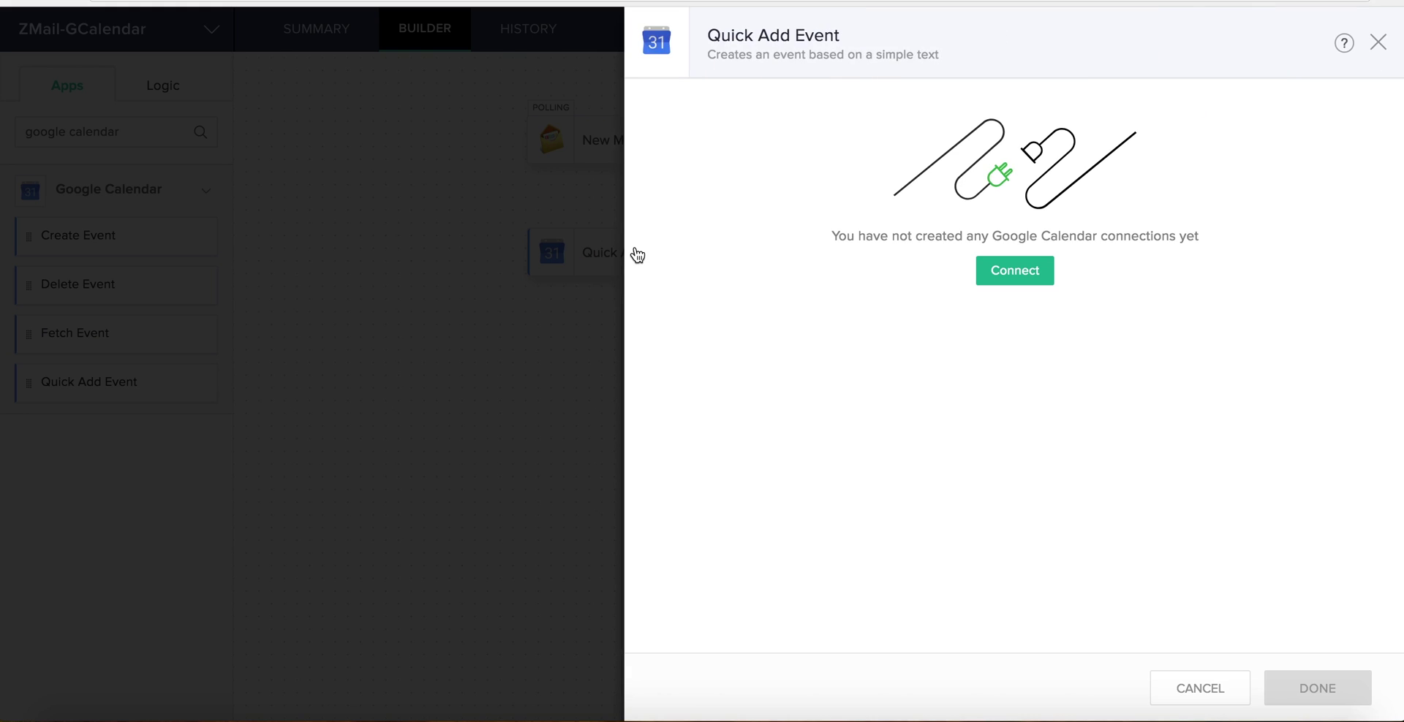
Step: Name a Google Calendar connection, authorize it, and allow access for the chosen Google account
click(1007, 272)
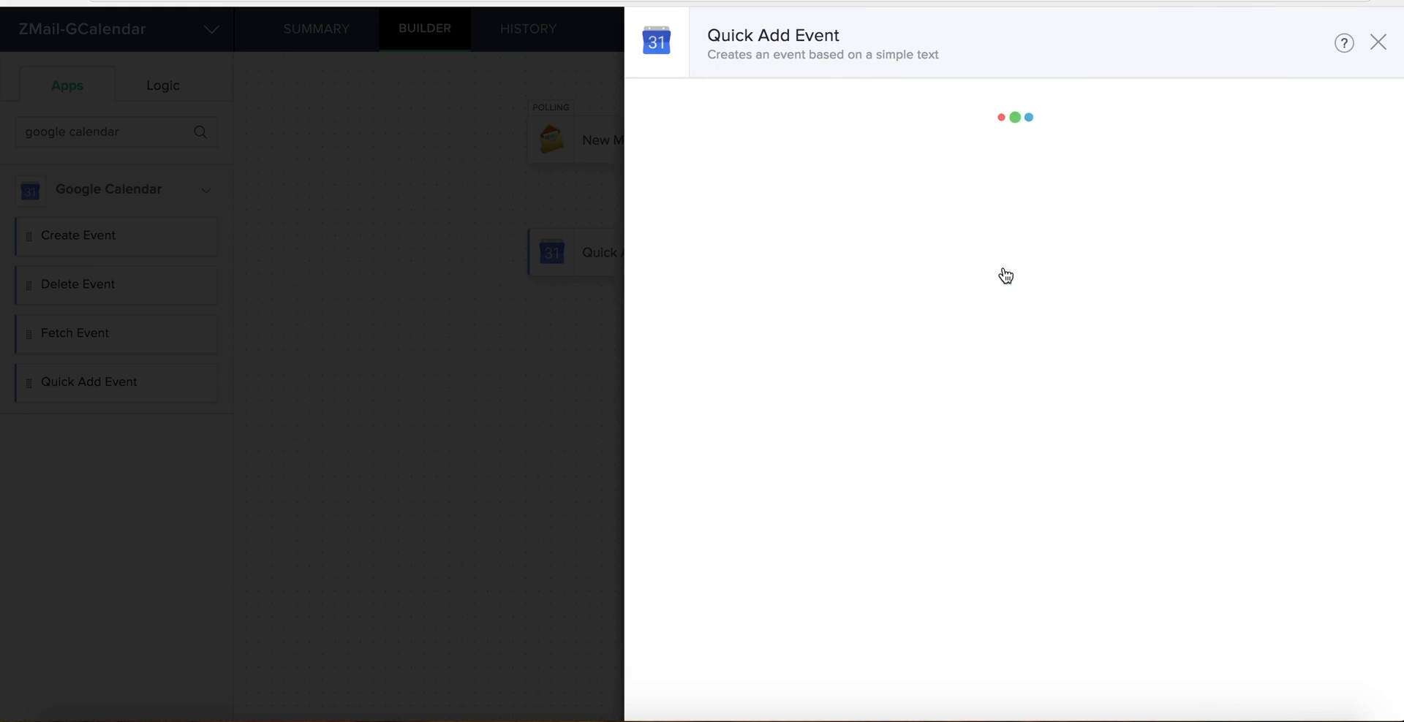
click(887, 192)
text(bella's google calendar connection)
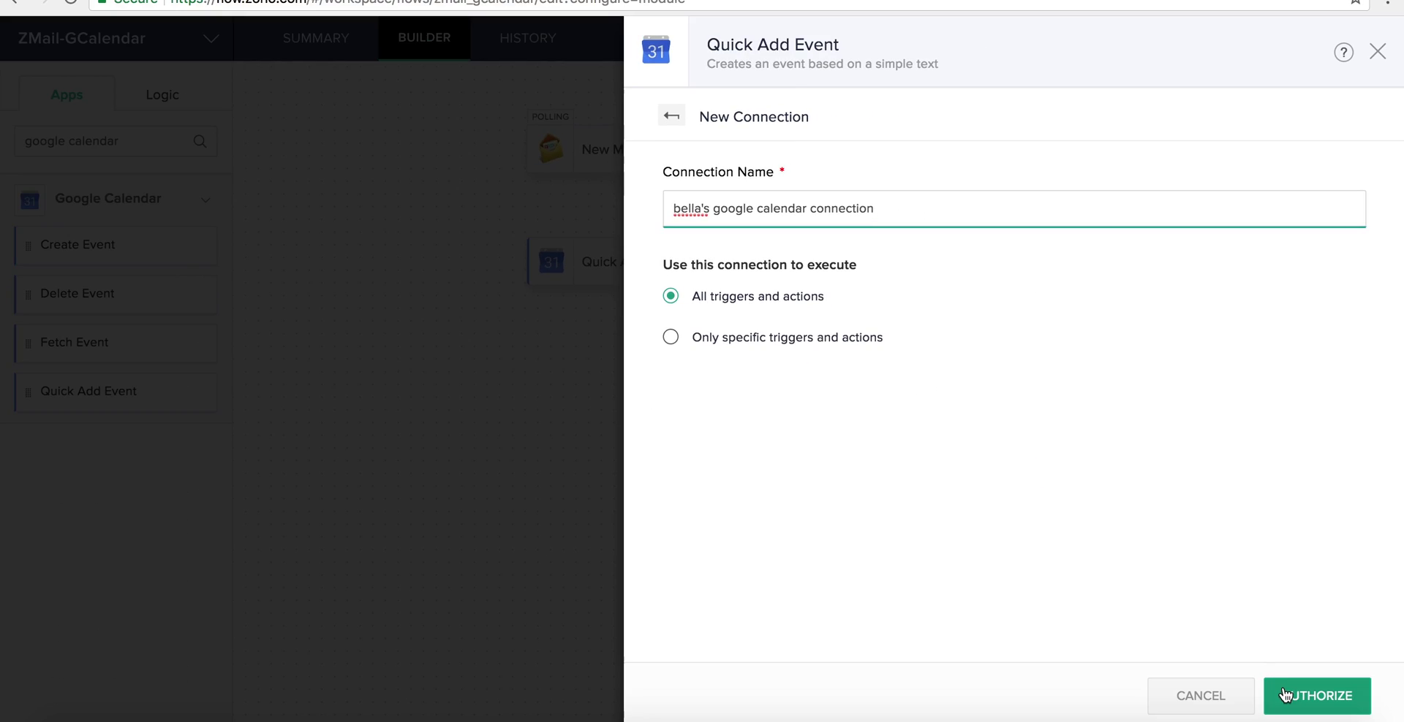
click(1295, 695)
click(441, 239)
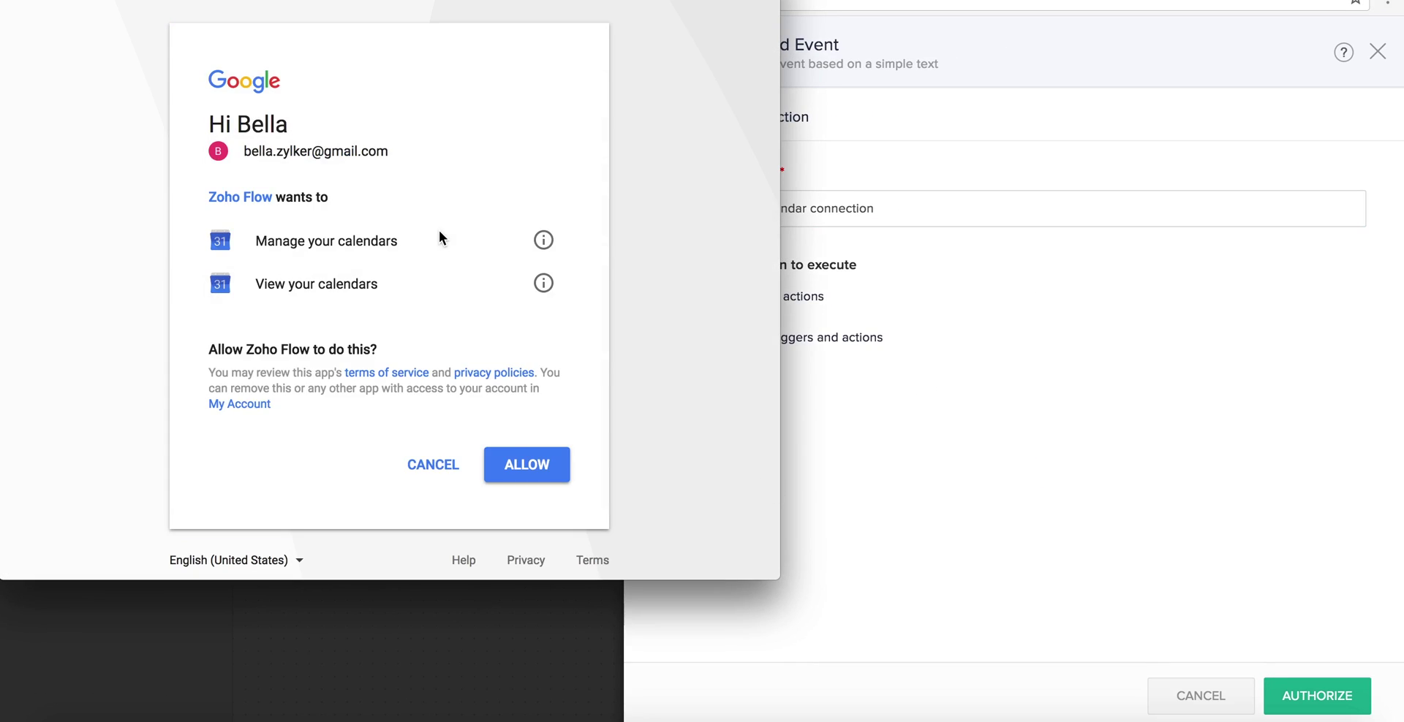
click(523, 471)
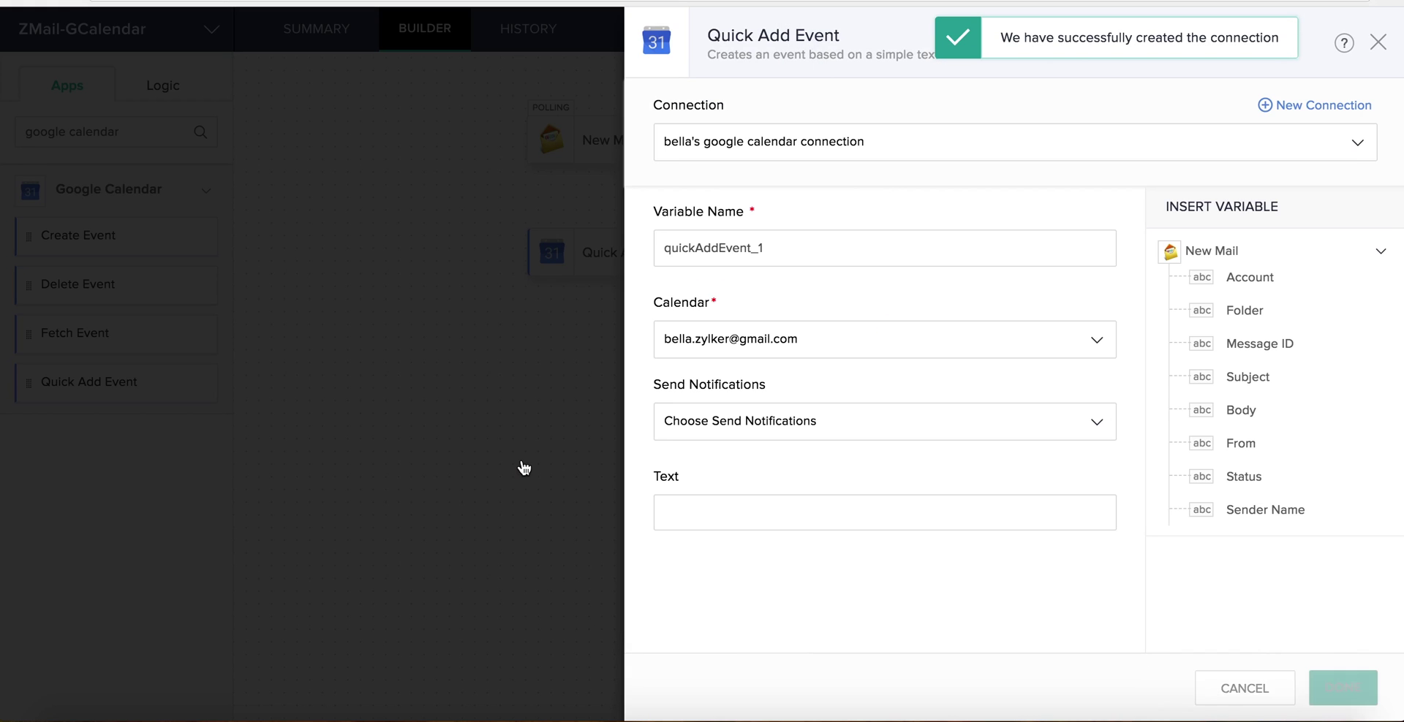
Step: Keep the existing connection, set the event text to 'New event', and finish the action
click(733, 149)
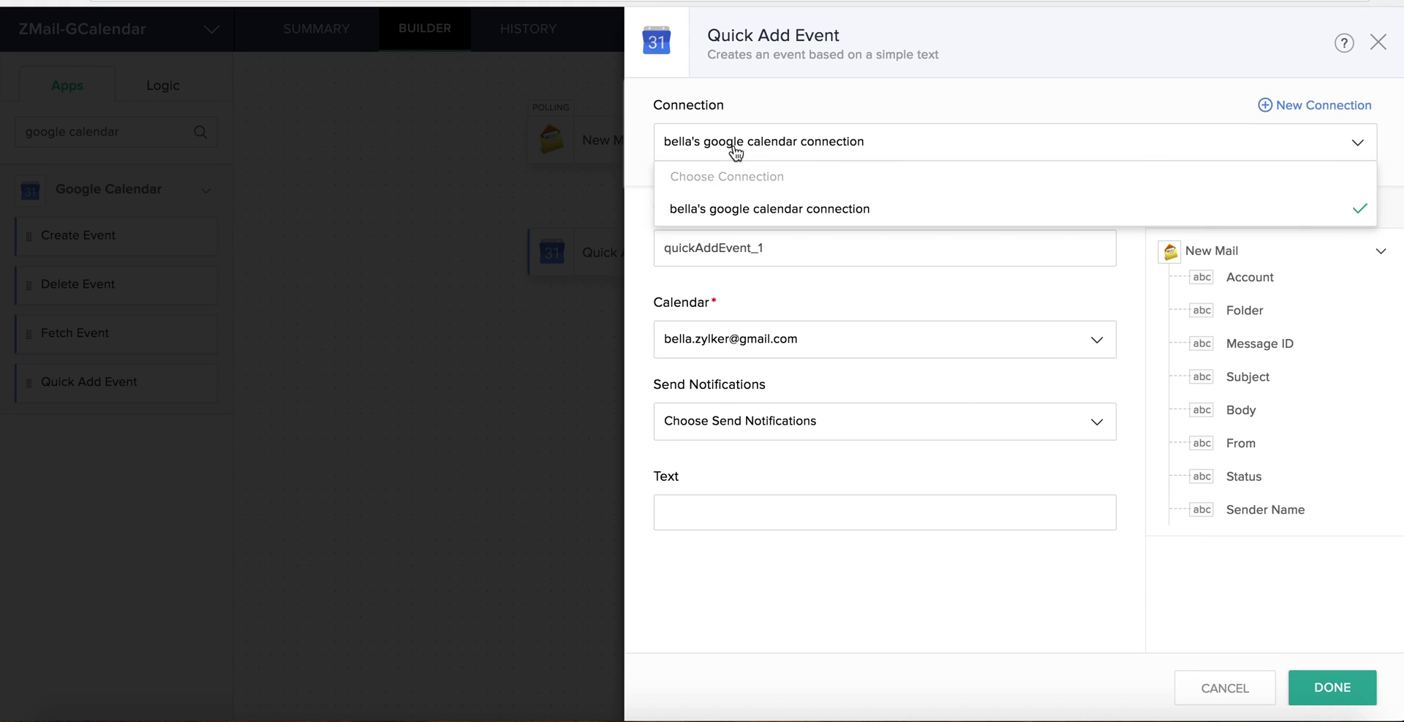
click(733, 149)
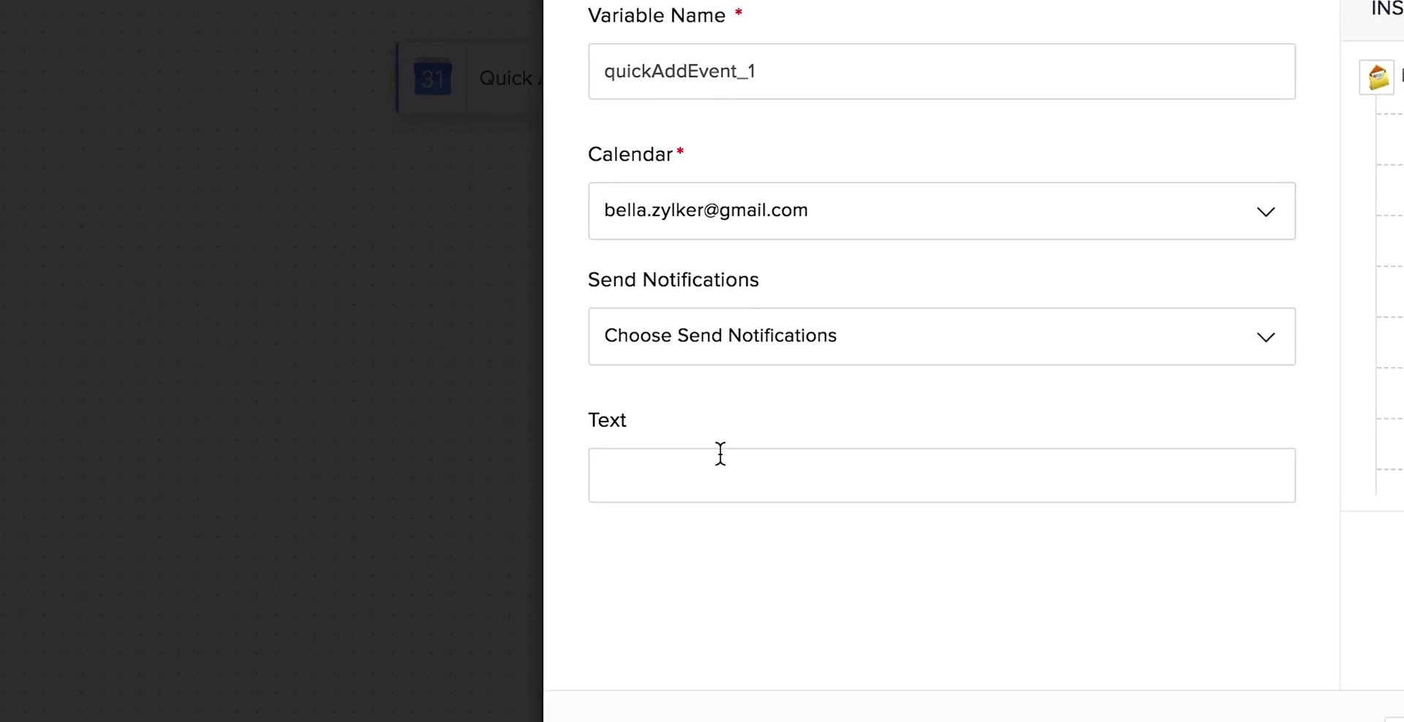
click(738, 514)
text(New )
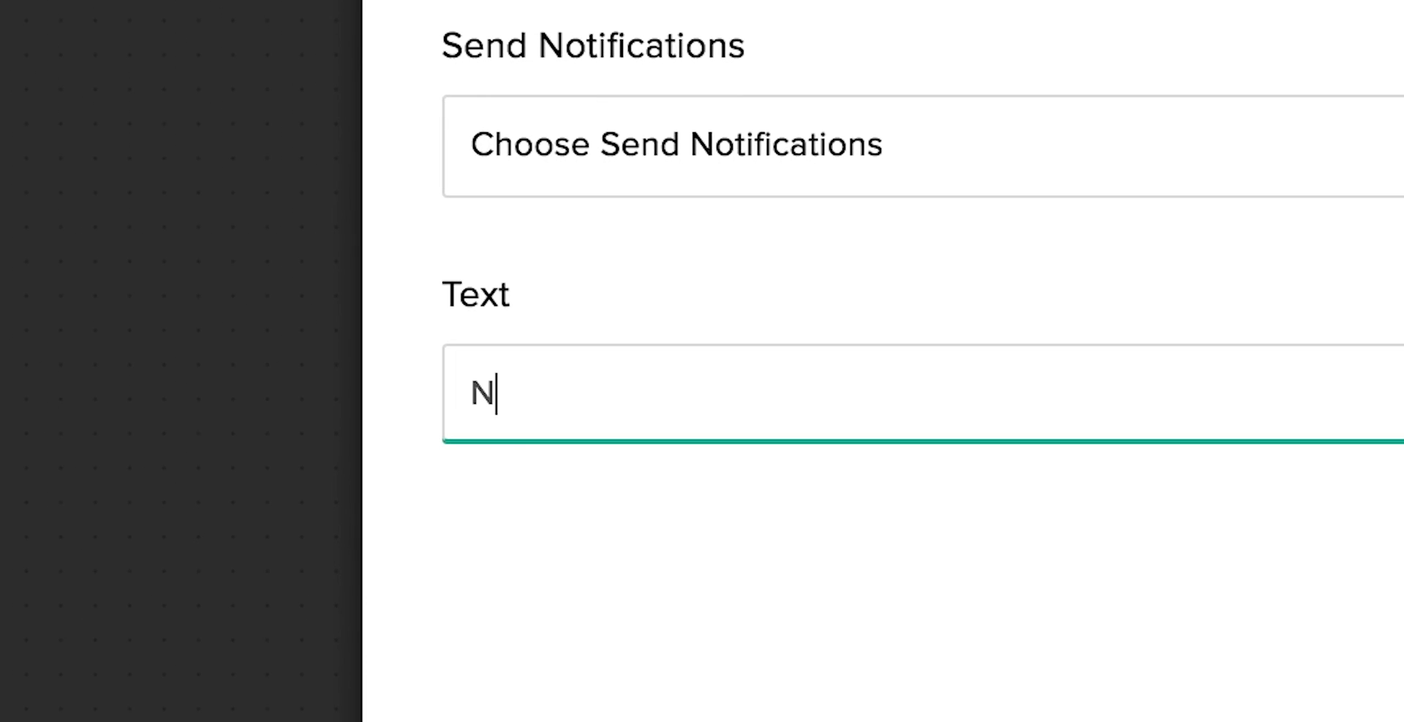
text(event)
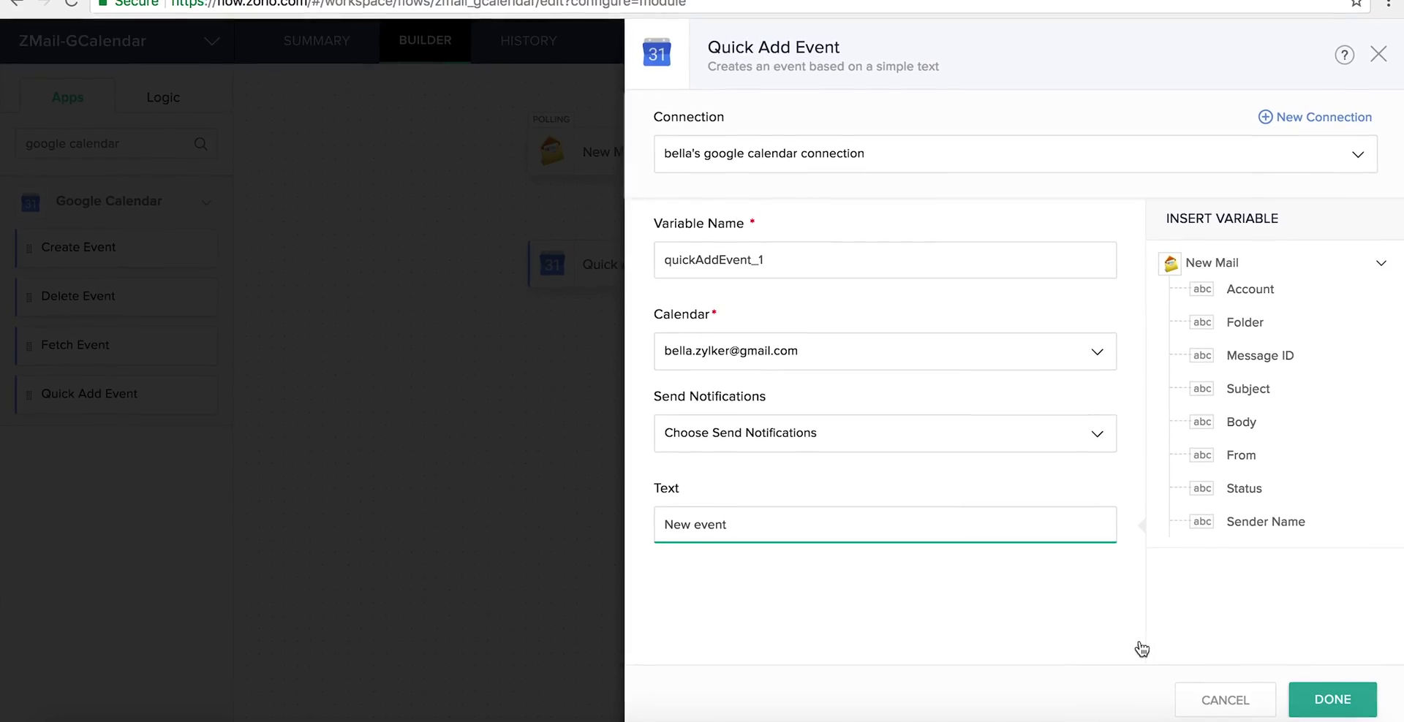
click(1304, 708)
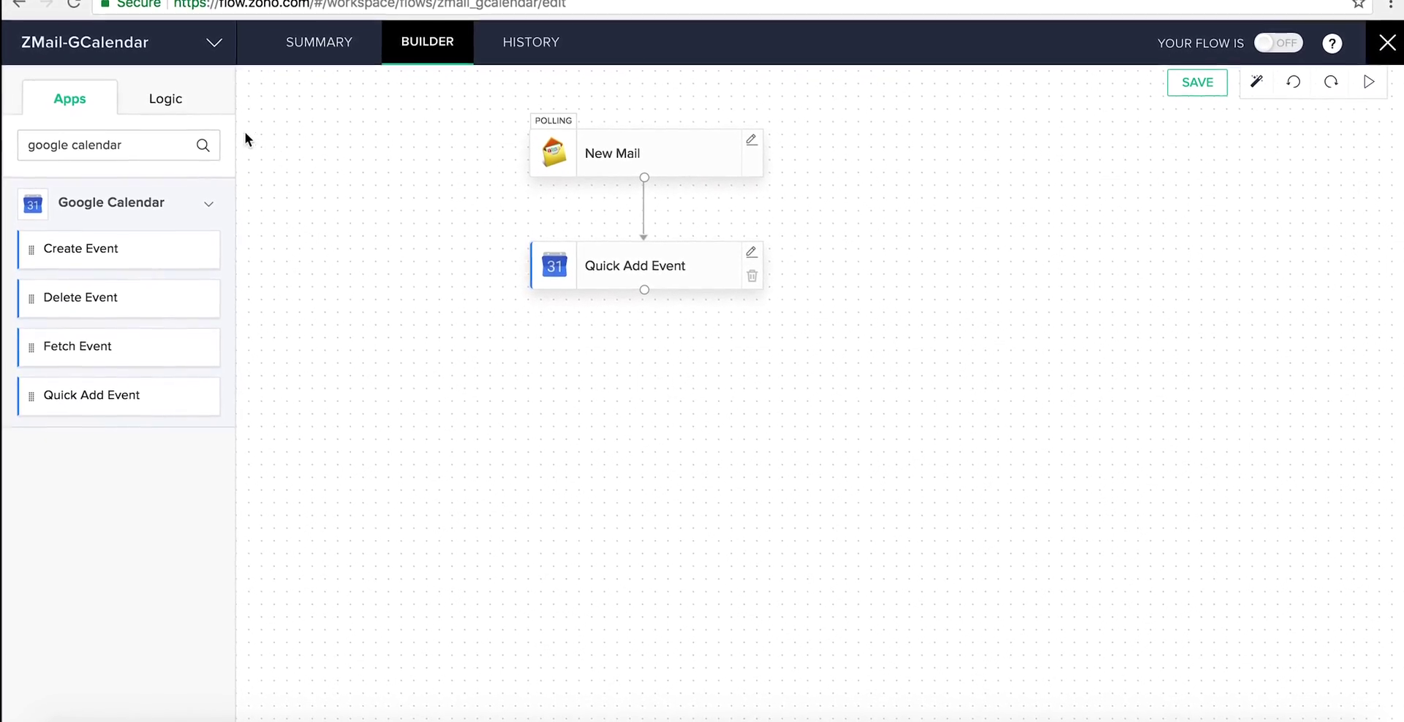
Step: Save the ZMail-GCalendar flow, toggle 'Your flow is' to ON, and exit the builder
click(167, 89)
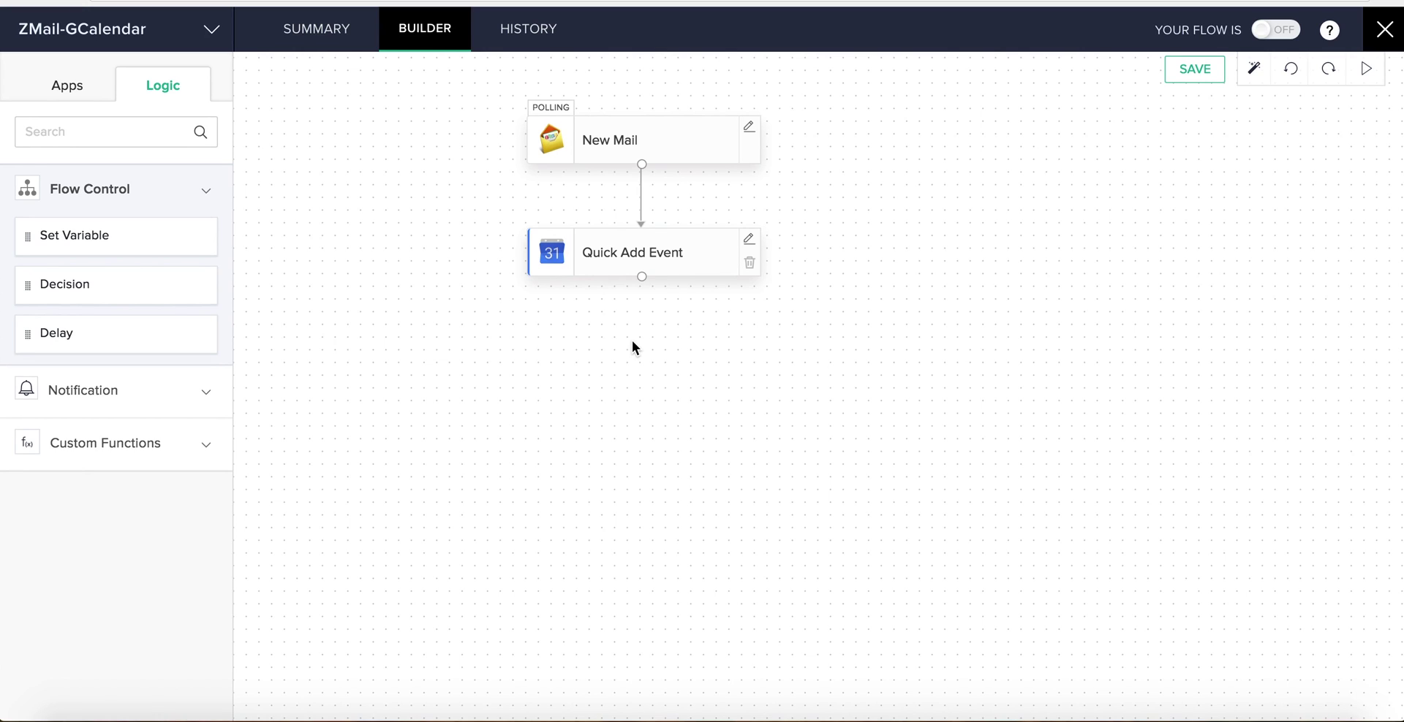
click(1182, 73)
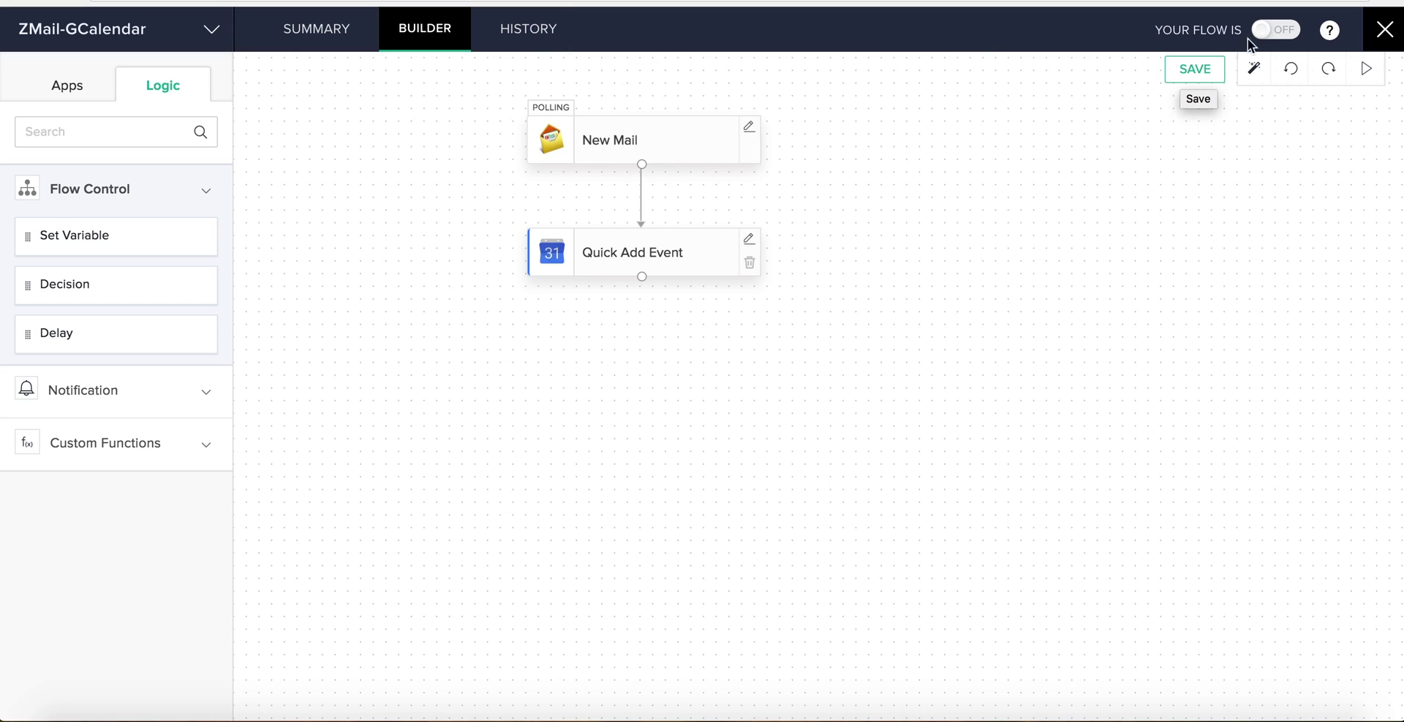
click(1279, 33)
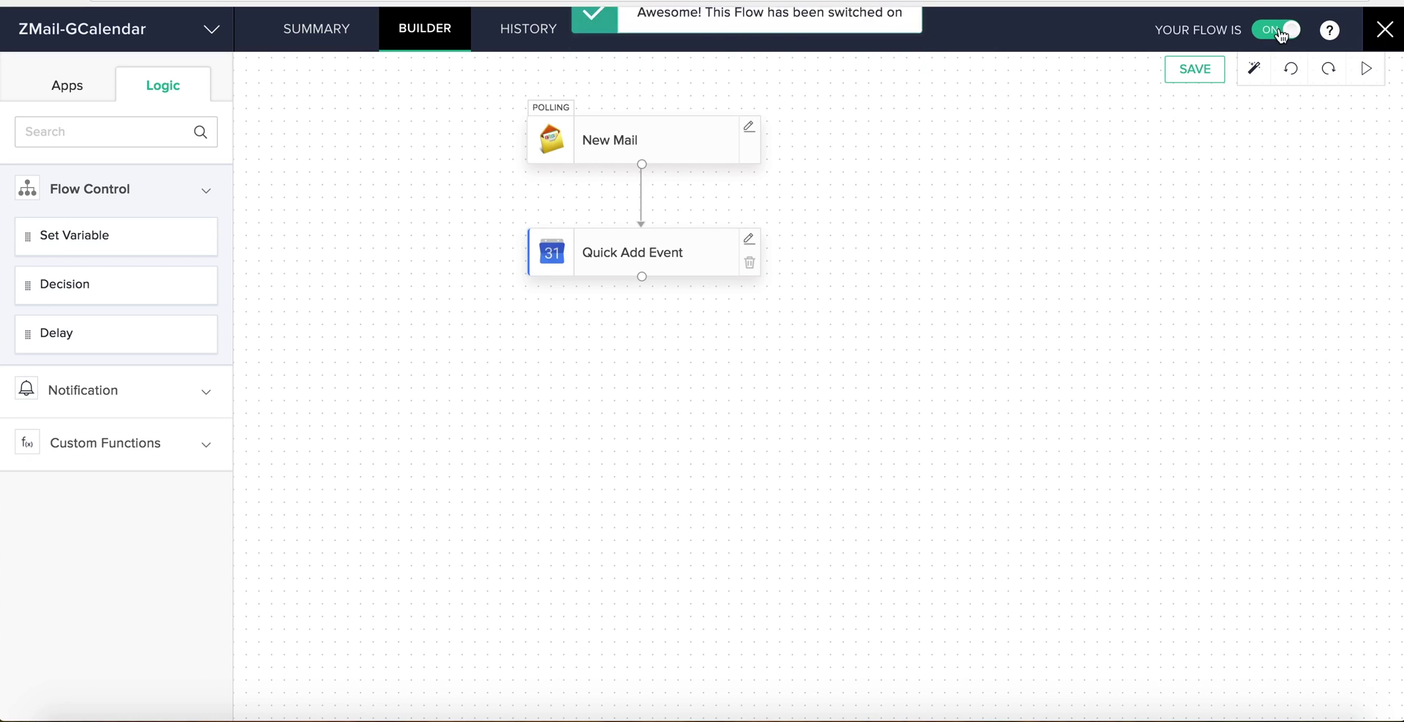
click(1384, 31)
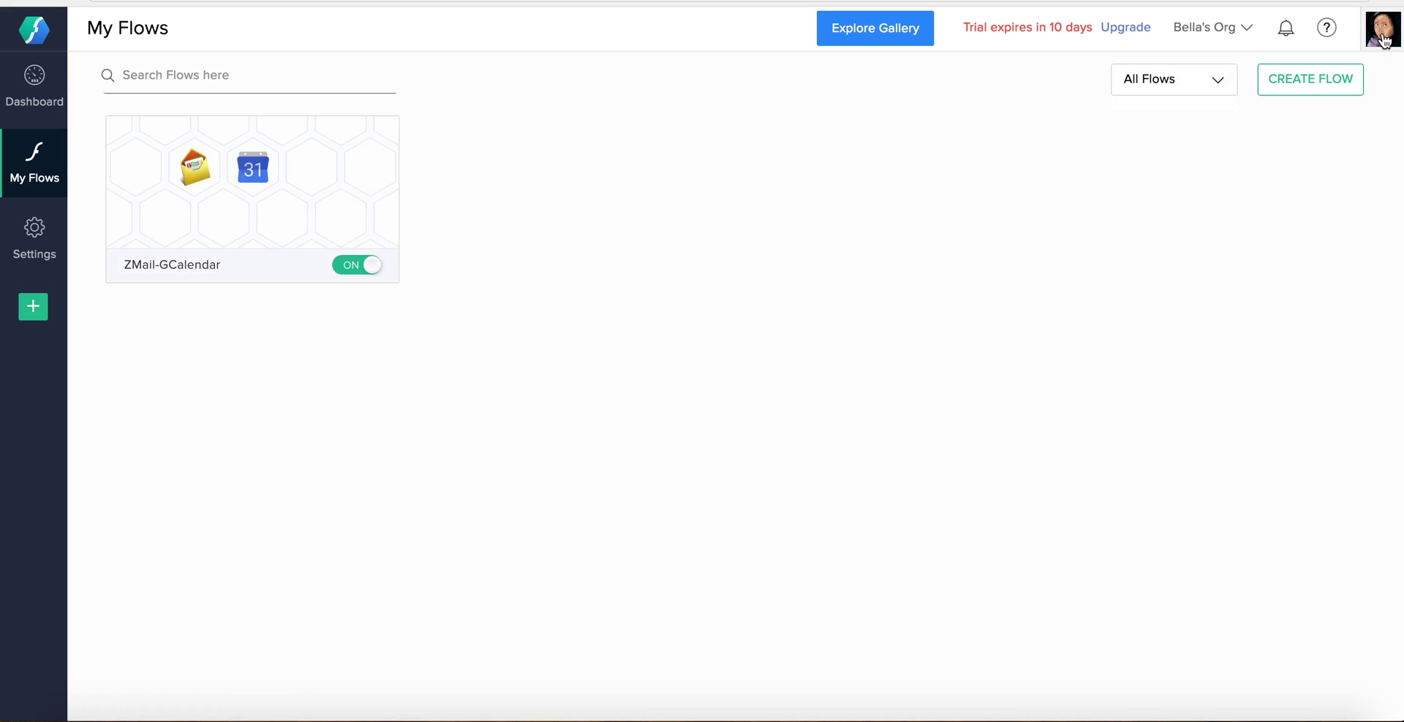
click(904, 46)
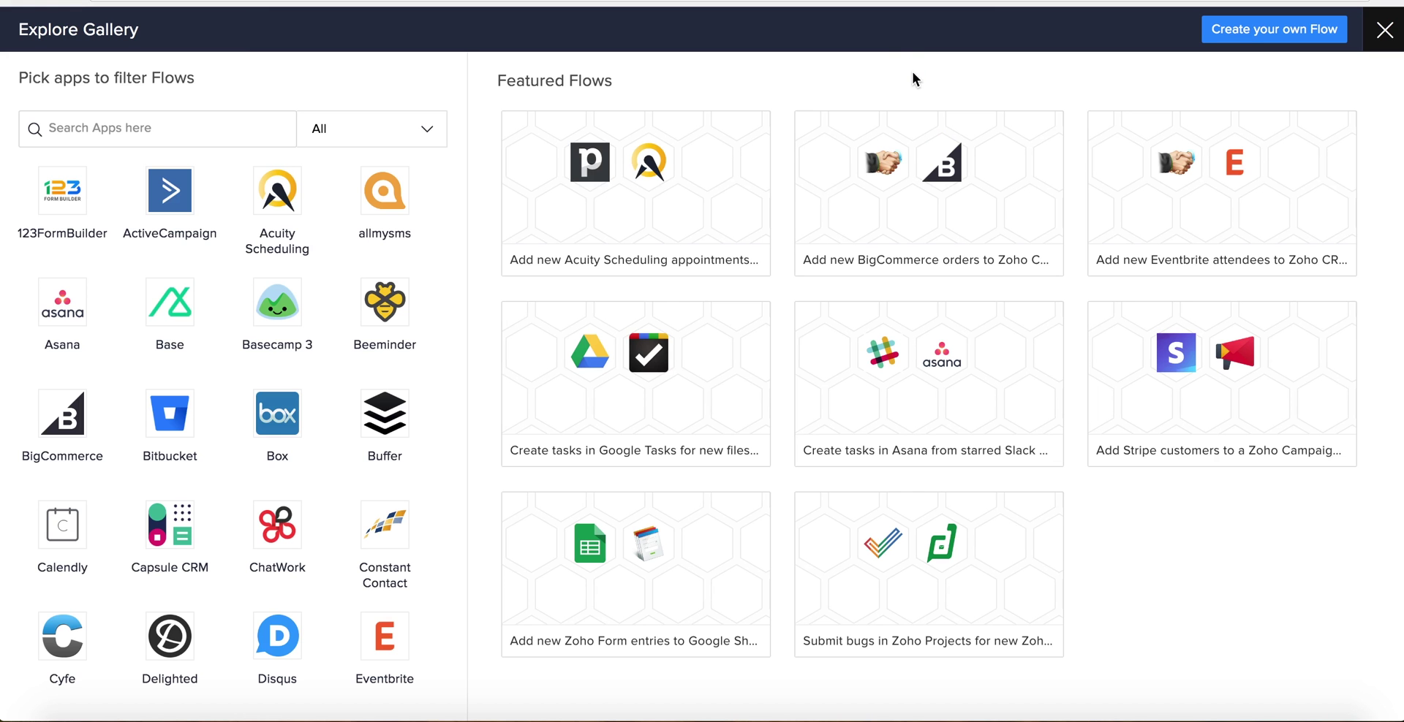
mouse_move(935, 148)
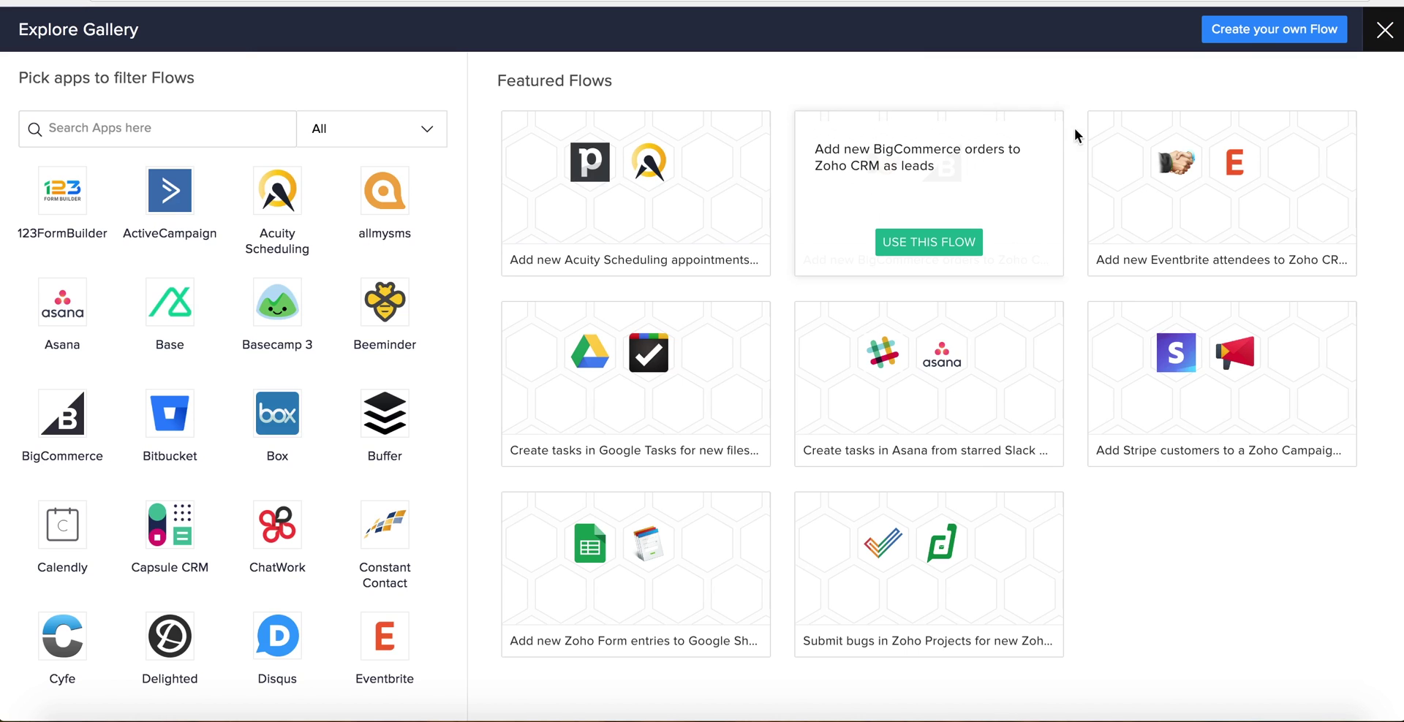
click(1384, 32)
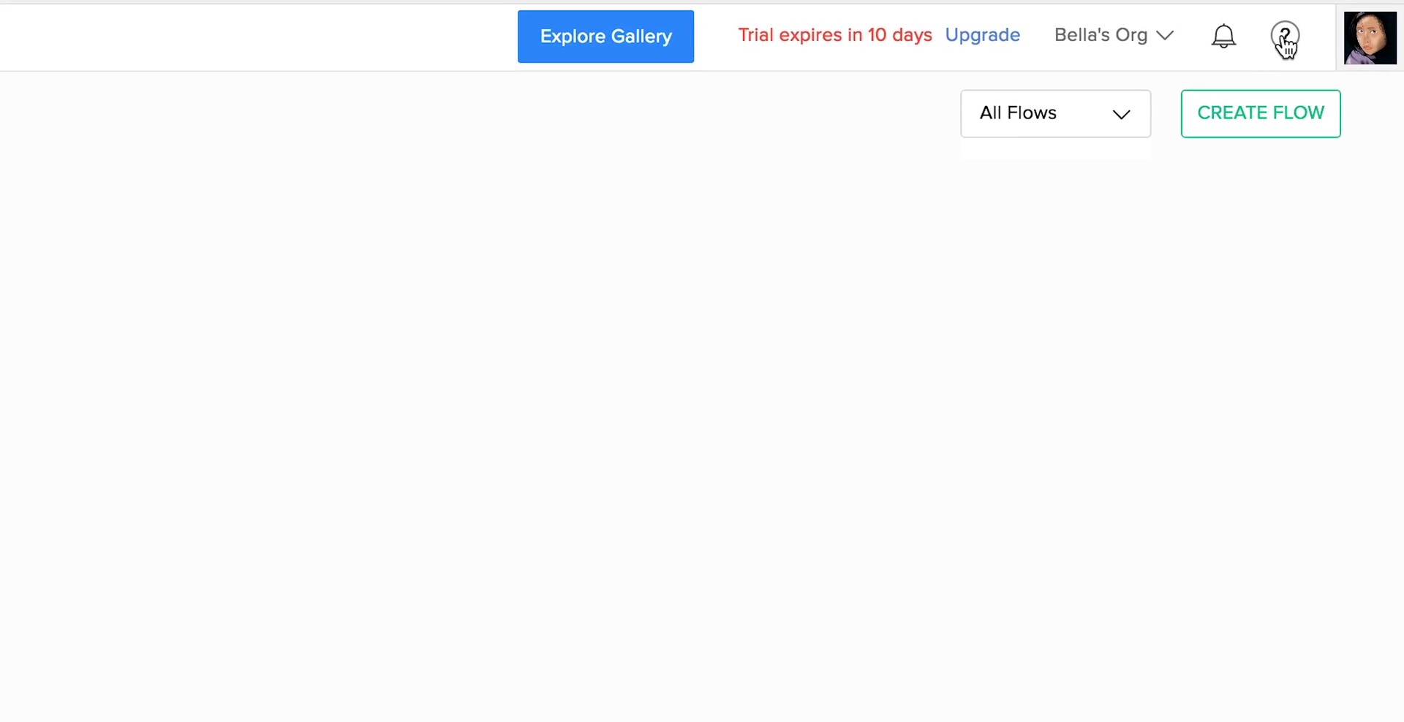
Step: Open the Help & Support panel listing About Zoho Flow, Getting Started, User Guide and FAQs
click(1321, 33)
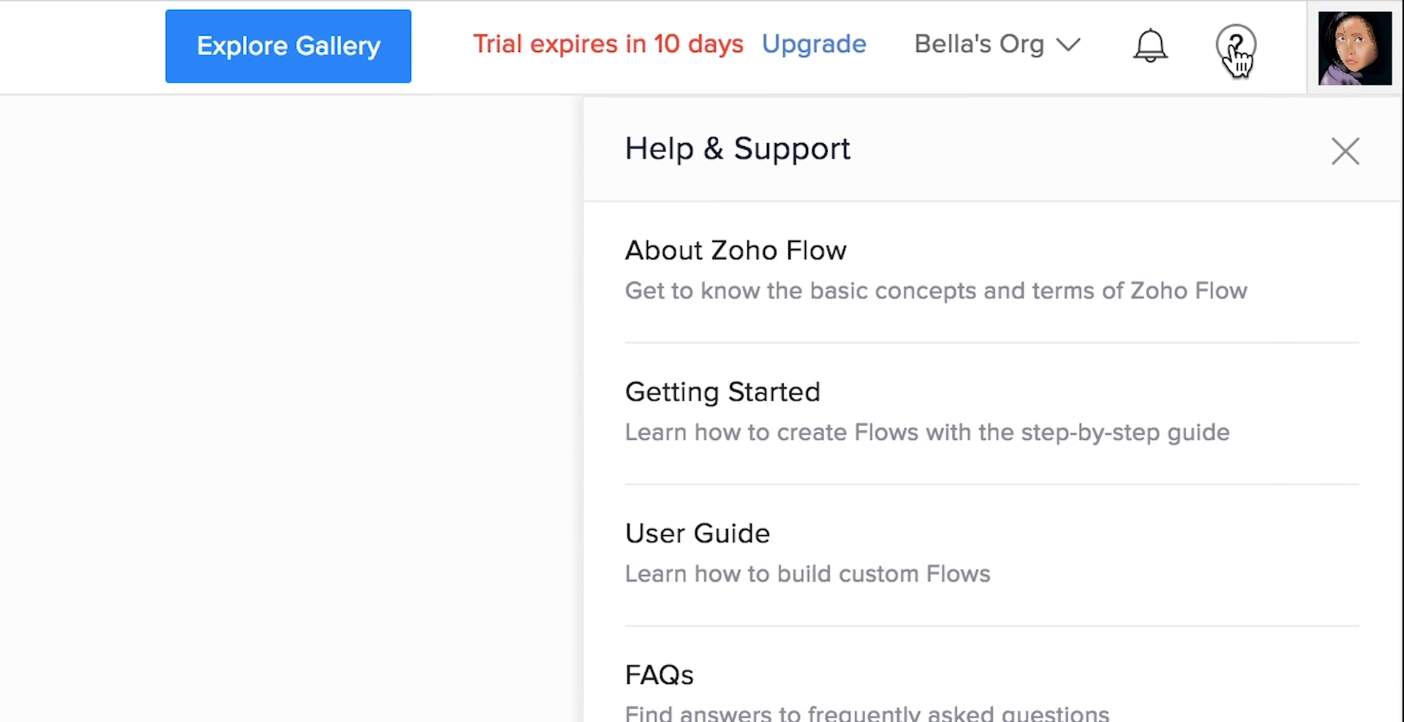